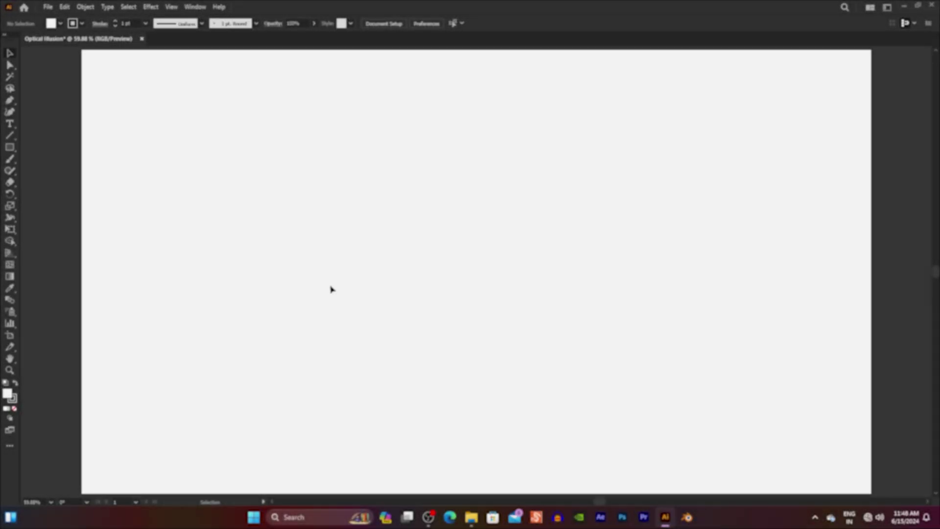
- Choose the Rectangle Tool and set its fill colour to Black
{"action": "left_click", "coordinate": [12, 147]}
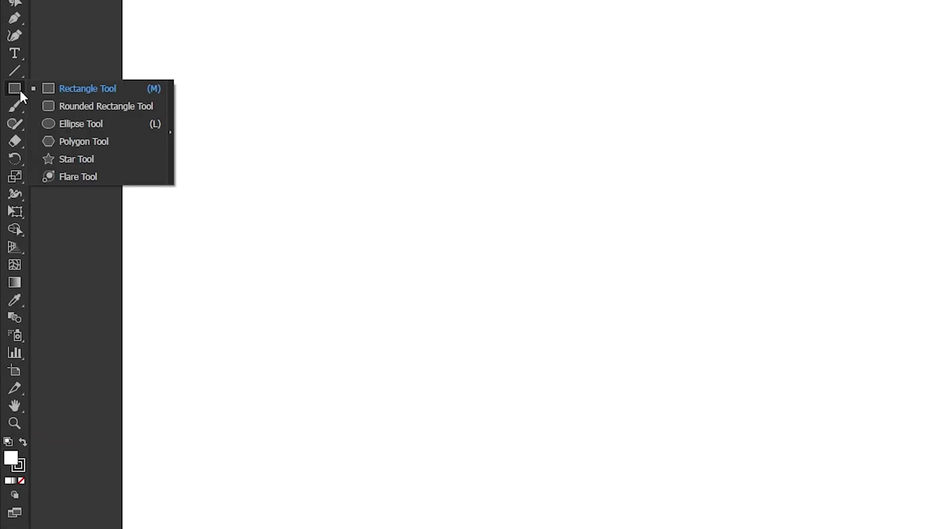
{"action": "left_click", "coordinate": [102, 90]}
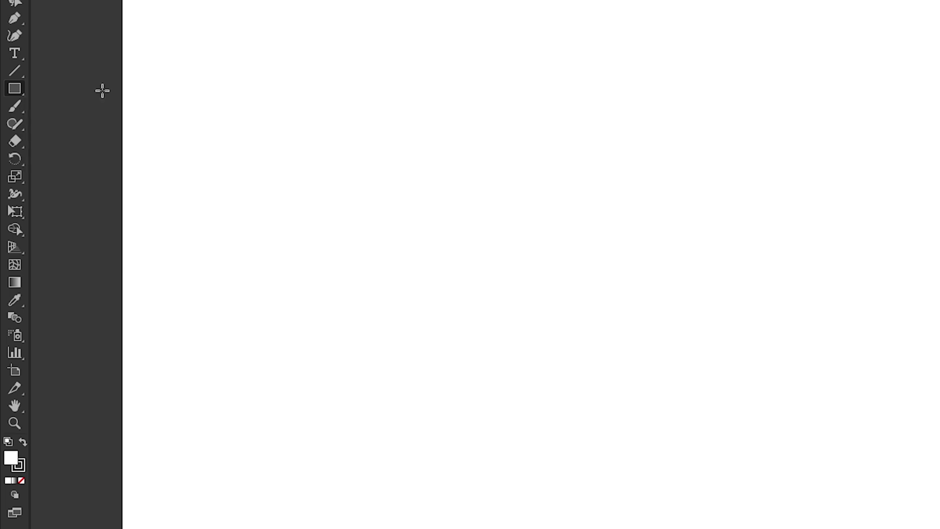
{"action": "left_click", "coordinate": [92, 35]}
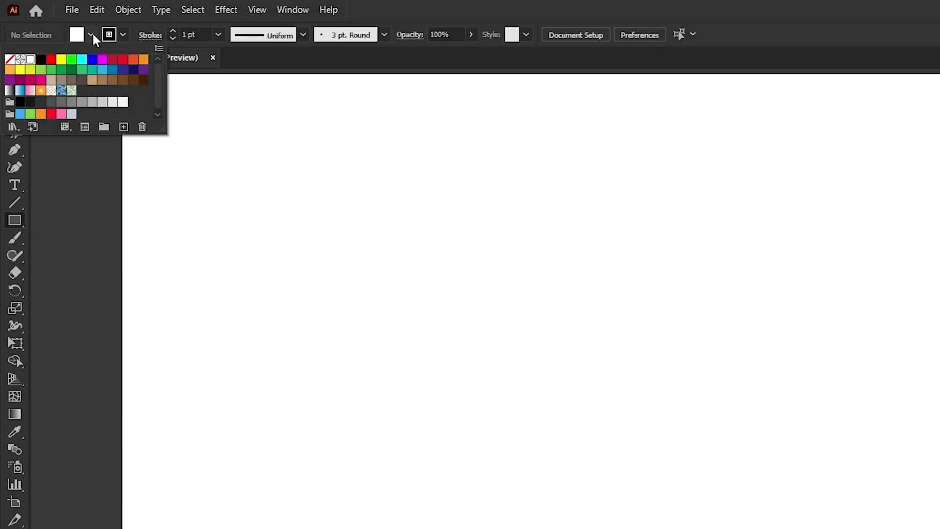
{"action": "left_click", "coordinate": [41, 60]}
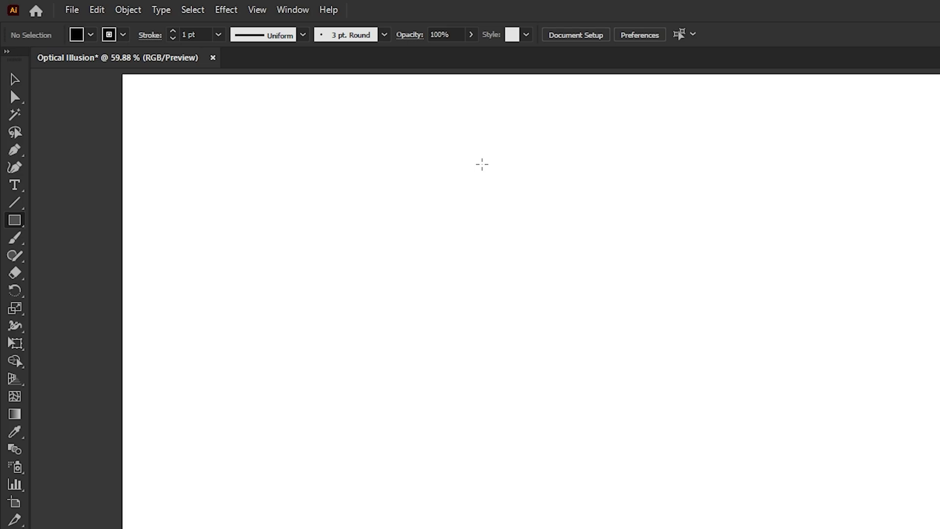
- Create a black rectangle of 12 px width and 47 px height near the artboard centre
{"action": "left_click", "coordinate": [551, 290]}
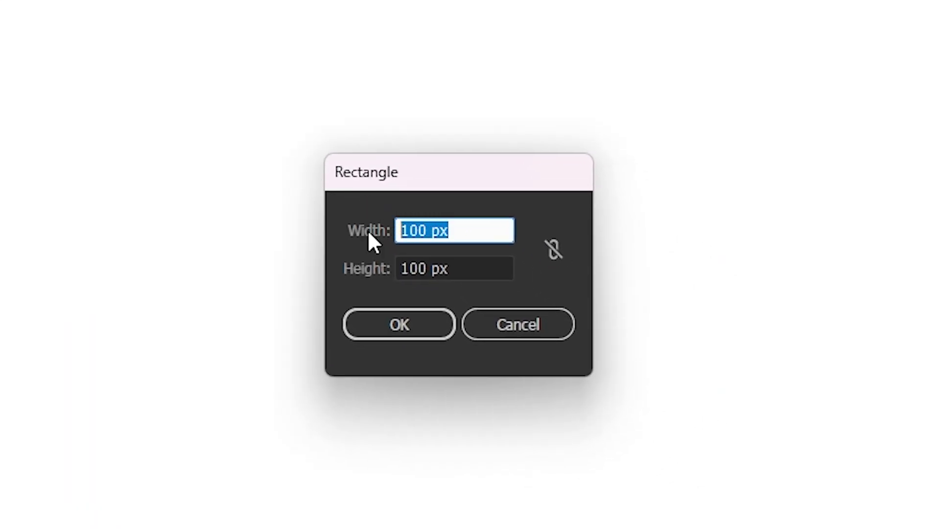
{"action": "type", "text": "12"}
{"action": "key", "text": "Tab"}
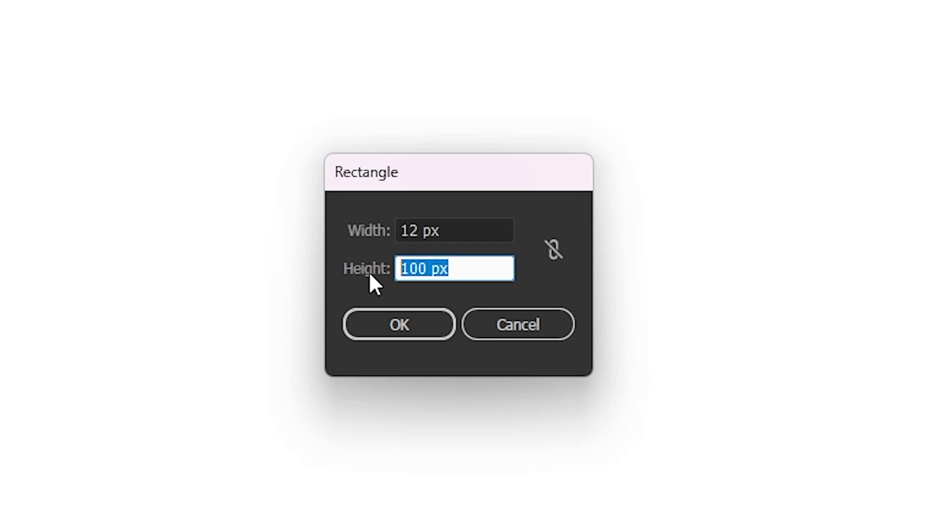
{"action": "type", "text": "47"}
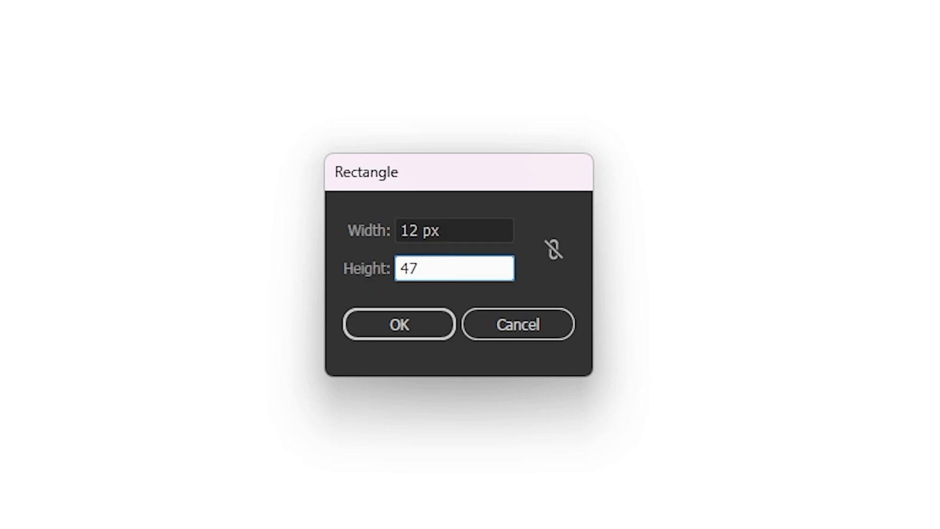
{"action": "left_click", "coordinate": [405, 322]}
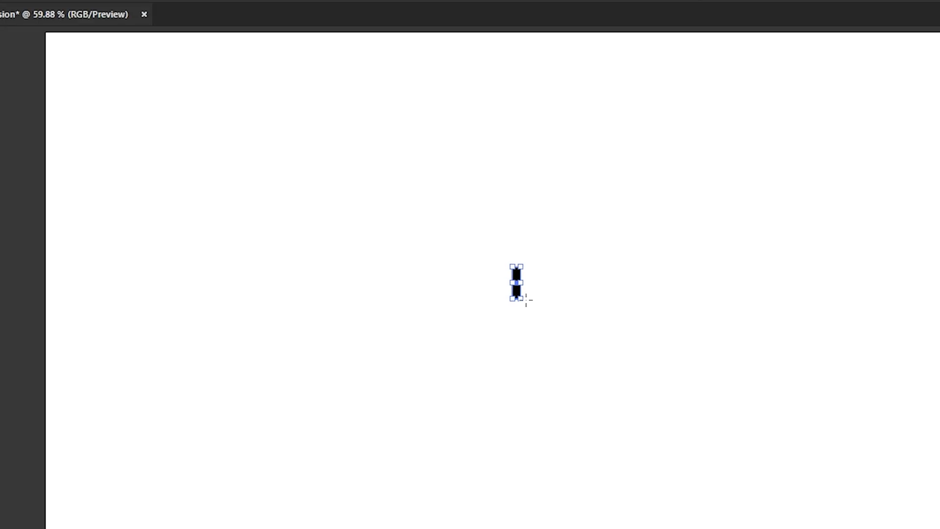
{"action": "left_click", "coordinate": [16, 78]}
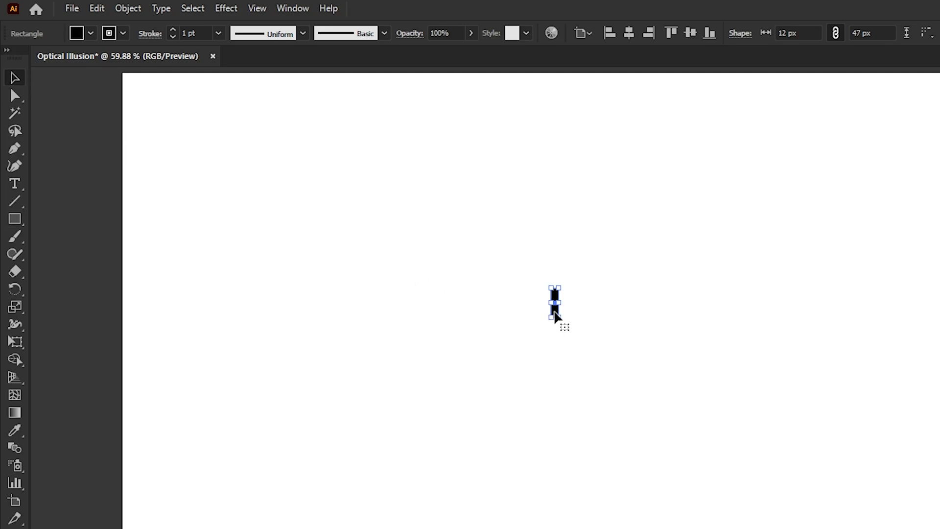
- Move the black bar to the artboard's top-left and zoom in on it
{"action": "left_click_drag", "start_coordinate": [555, 316], "coordinate": [322, 119]}
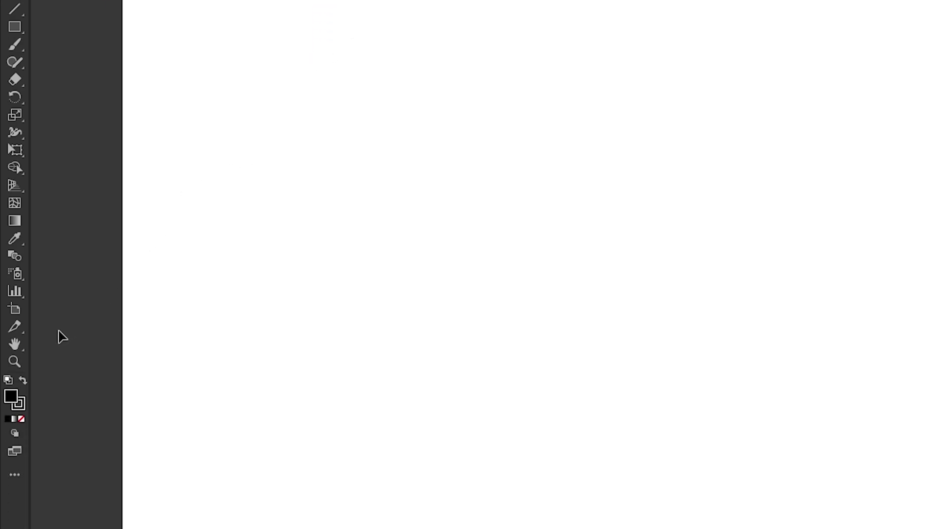
{"action": "left_click", "coordinate": [22, 360]}
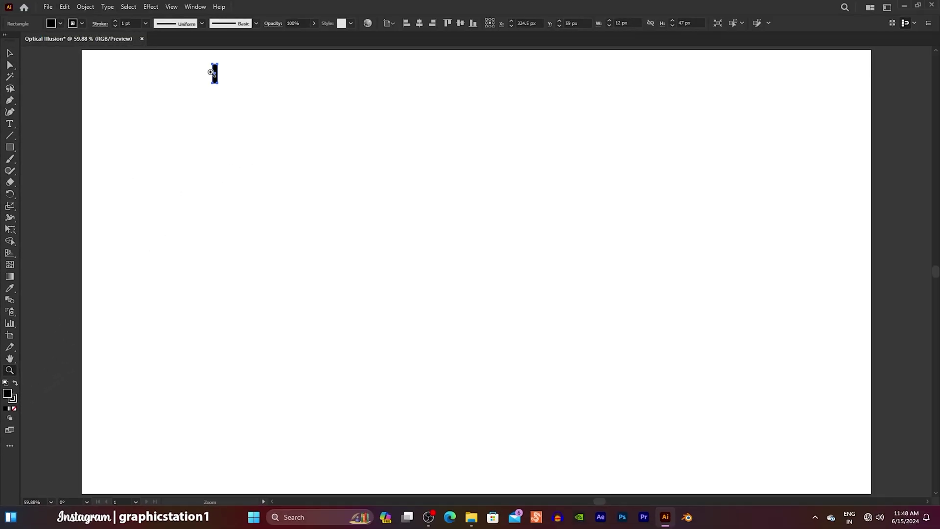
{"action": "left_click_drag", "start_coordinate": [224, 70], "coordinate": [442, 142]}
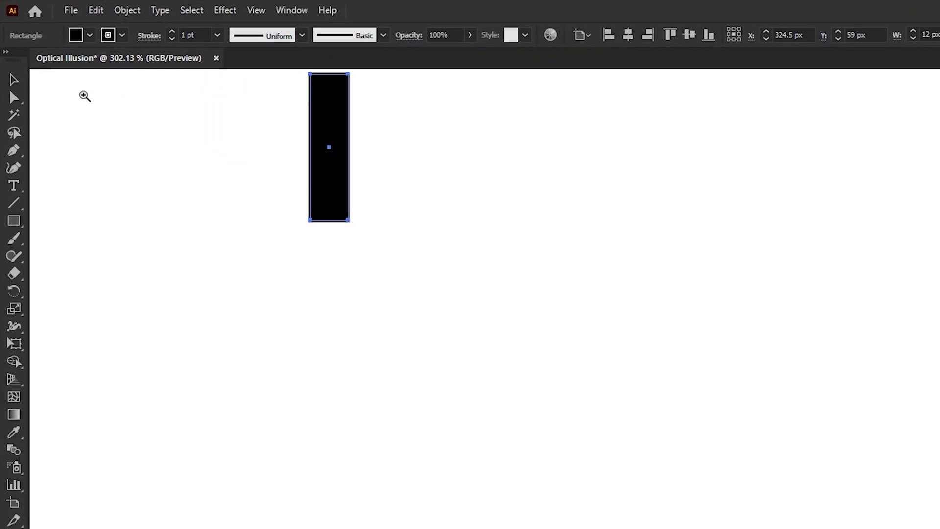
{"action": "left_click", "coordinate": [199, 152]}
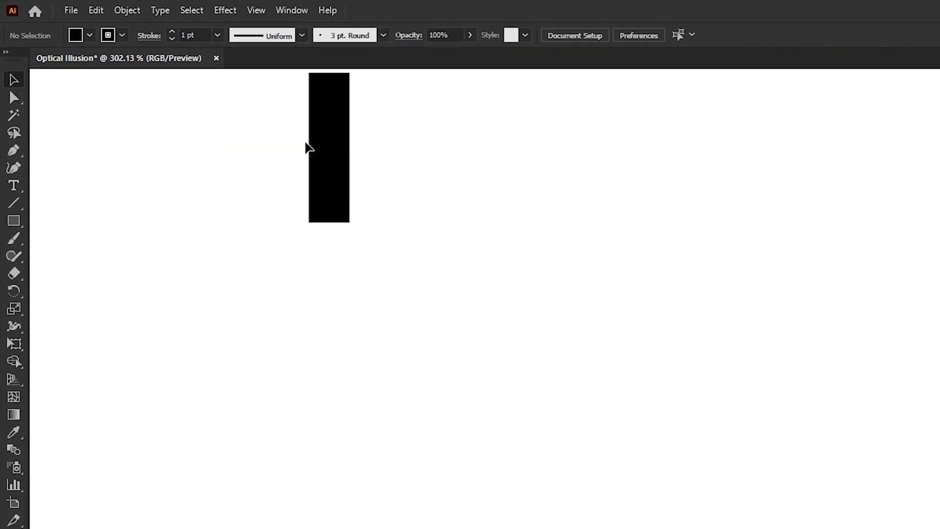
{"action": "left_click", "coordinate": [332, 147]}
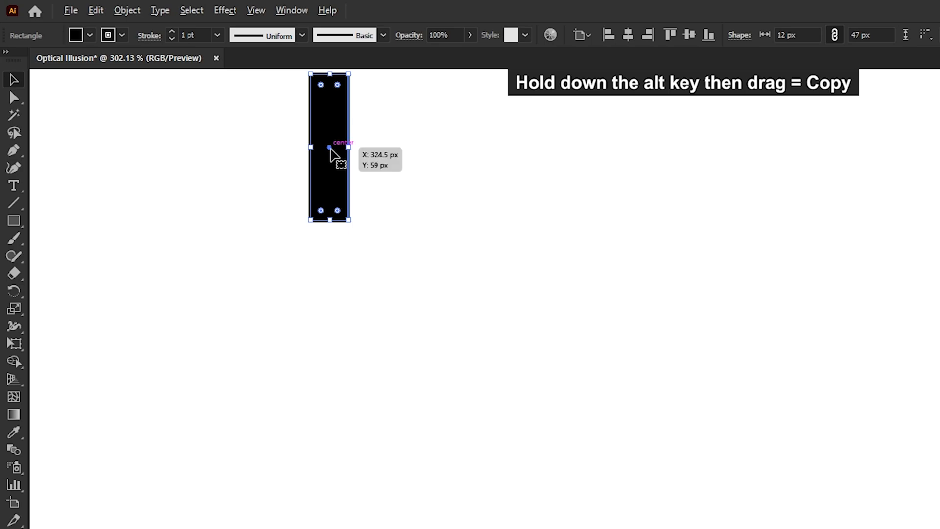
- Add a white copy beside the black bar, then copy the black-white pair rightward
{"action": "left_click_drag", "start_coordinate": [331, 151], "coordinate": [371, 151]}
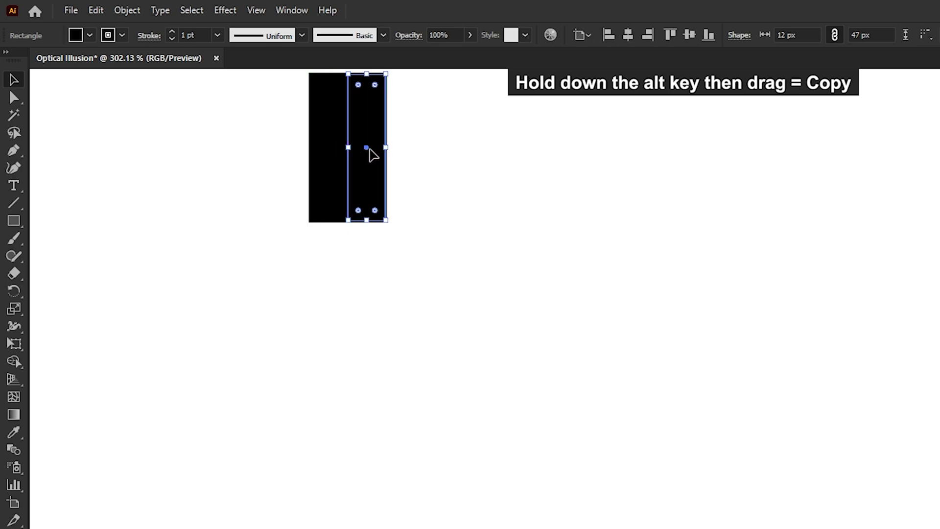
{"action": "left_click", "coordinate": [90, 35]}
{"action": "left_click", "coordinate": [29, 59]}
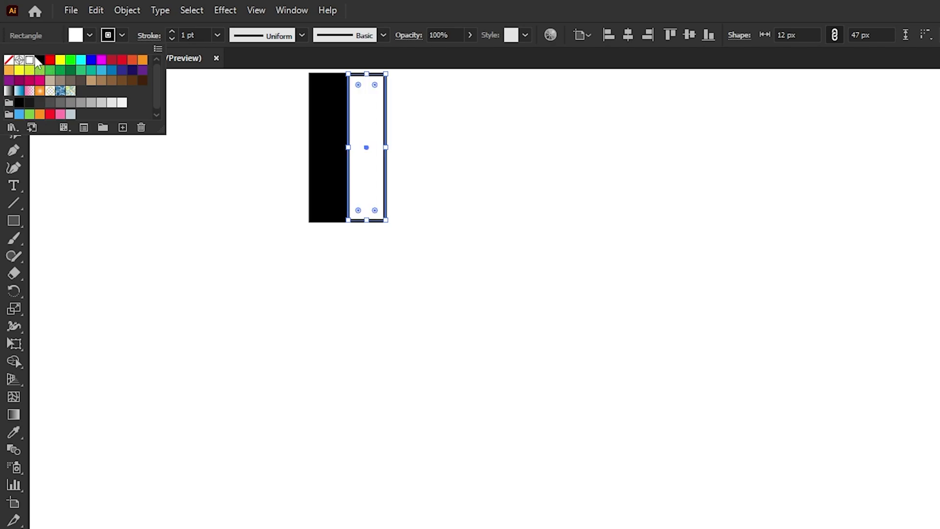
{"action": "left_click", "coordinate": [199, 184]}
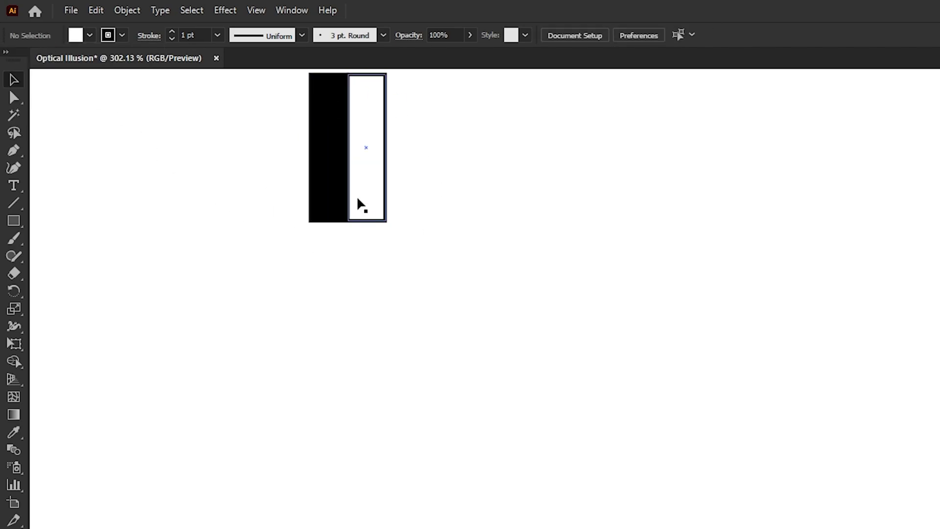
{"action": "left_click_drag", "start_coordinate": [238, 107], "coordinate": [442, 171]}
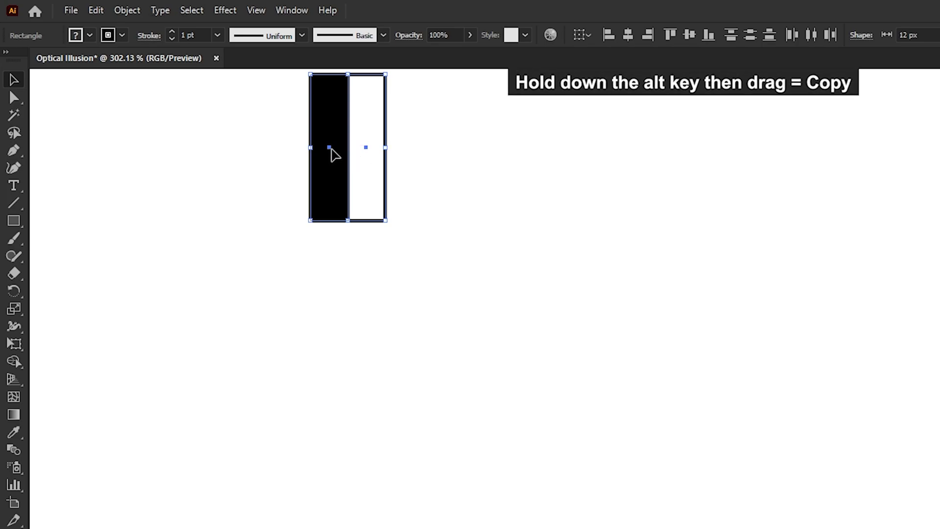
{"action": "left_click_drag", "start_coordinate": [335, 154], "coordinate": [407, 155]}
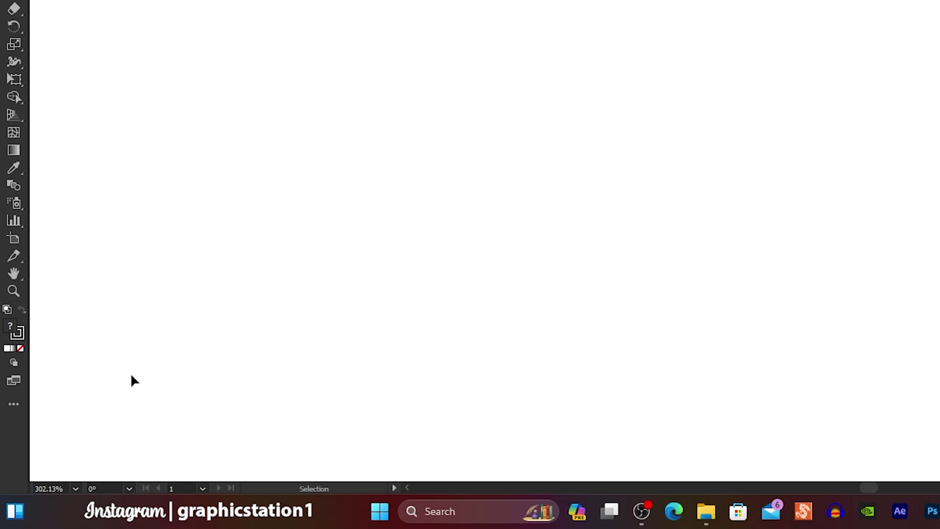
- Fit the artboard on screen and repeat the pair copy four times with Ctrl+D
{"action": "left_click", "coordinate": [51, 501]}
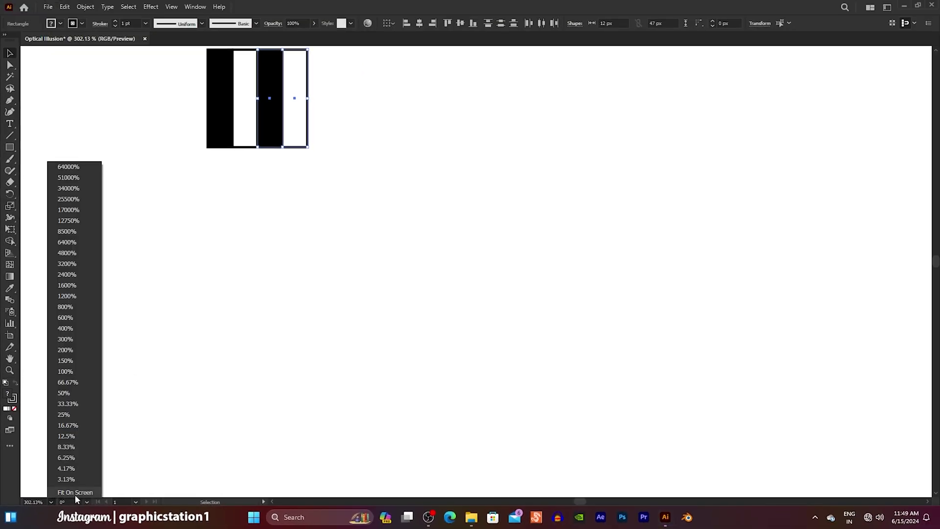
{"action": "left_click", "coordinate": [75, 493]}
{"action": "key", "text": "ctrl+d"}
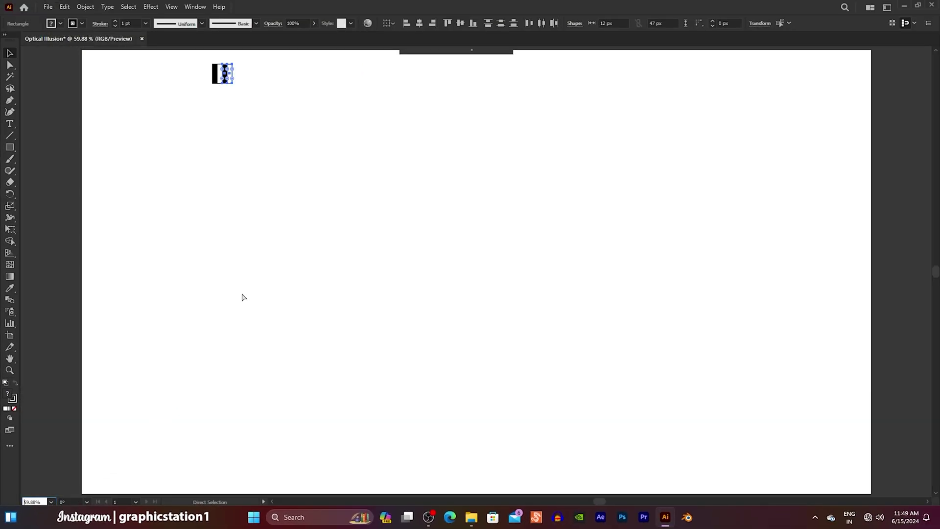
{"action": "key", "text": "ctrl+d"}
{"action": "key", "text": "ctrl+d"}
{"action": "key", "text": "ctrl+d"}
{"action": "key", "text": "ctrl+d"}
{"action": "key", "text": "ctrl+d"}
{"action": "key", "text": "ctrl+d"}
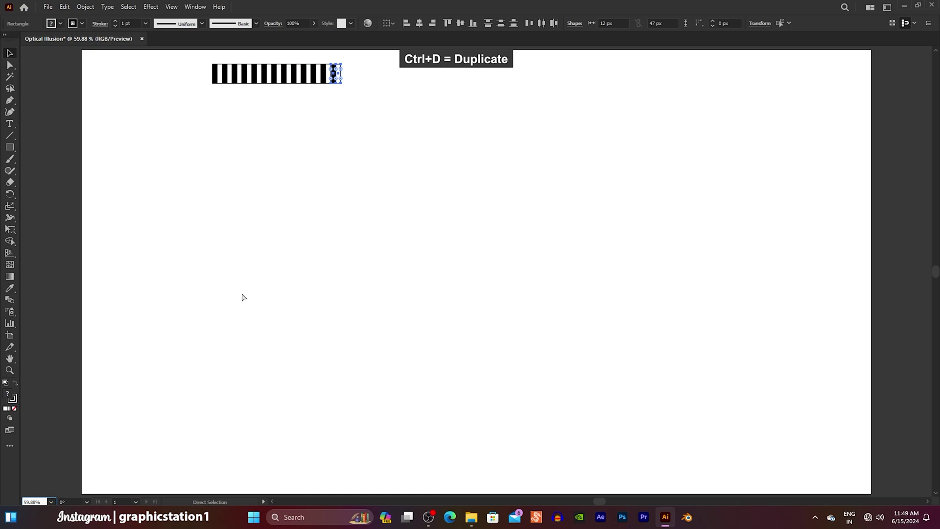
{"action": "key", "text": "ctrl+d"}
{"action": "key", "text": "ctrl+d"}
{"action": "key", "text": "ctrl+d"}
{"action": "key", "text": "ctrl+d"}
{"action": "key", "text": "ctrl+d"}
{"action": "key", "text": "ctrl+d"}
{"action": "key", "text": "ctrl+d"}
{"action": "key", "text": "ctrl+d"}
{"action": "key", "text": "ctrl+d"}
{"action": "key", "text": "ctrl+d"}
{"action": "key", "text": "ctrl+d"}
{"action": "key", "text": "ctrl+d"}
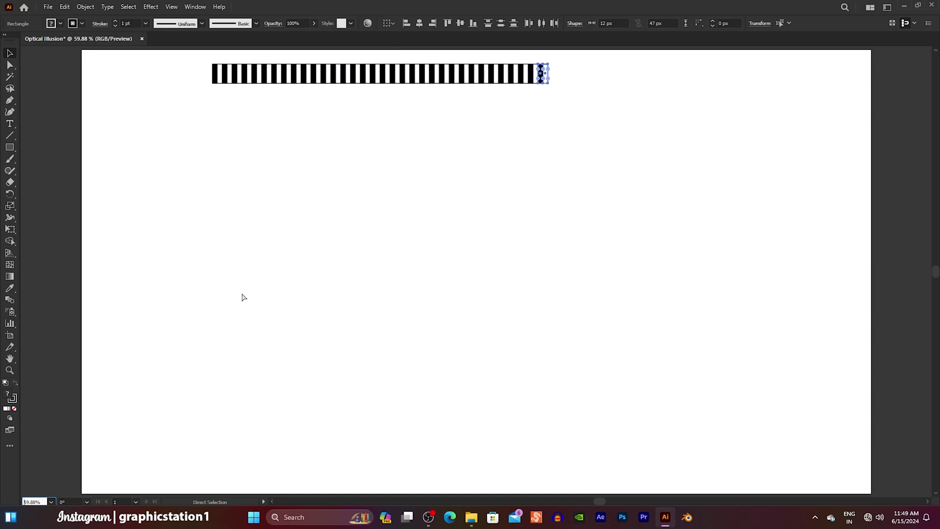
{"action": "key", "text": "ctrl+d"}
{"action": "key", "text": "ctrl+d"}
{"action": "key", "text": "ctrl+d"}
{"action": "key", "text": "ctrl+d"}
{"action": "key", "text": "ctrl+d"}
{"action": "key", "text": "ctrl+d"}
{"action": "key", "text": "ctrl+d"}
{"action": "key", "text": "ctrl+d"}
{"action": "key", "text": "ctrl+d"}
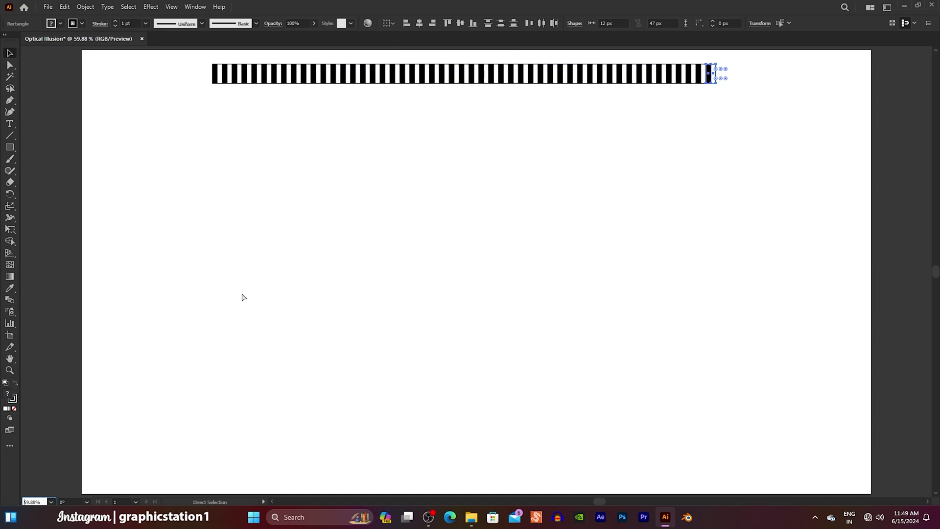
{"action": "left_click", "coordinate": [180, 149]}
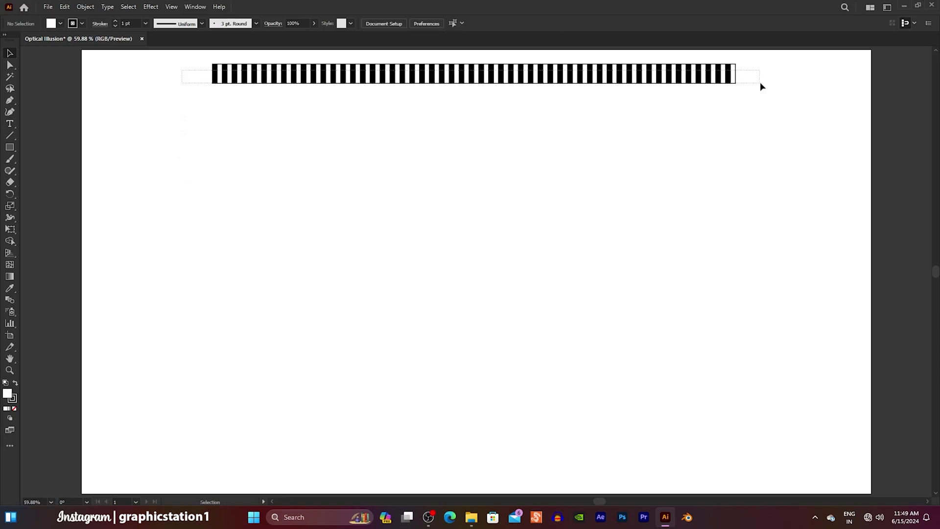
- Group all the stripes in the row and set their stroke to None
{"action": "left_click_drag", "start_coordinate": [760, 84], "coordinate": [761, 85]}
{"action": "right_click", "coordinate": [584, 79]}
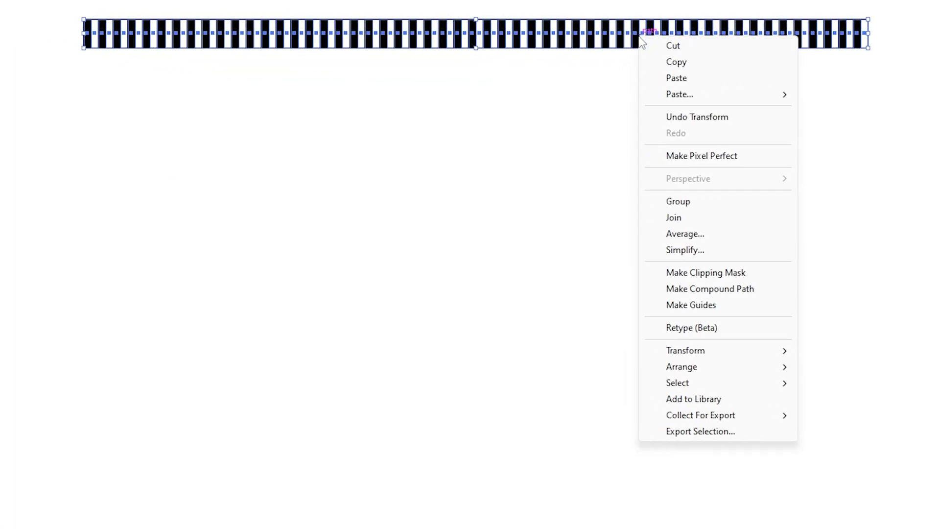
{"action": "left_click", "coordinate": [657, 203]}
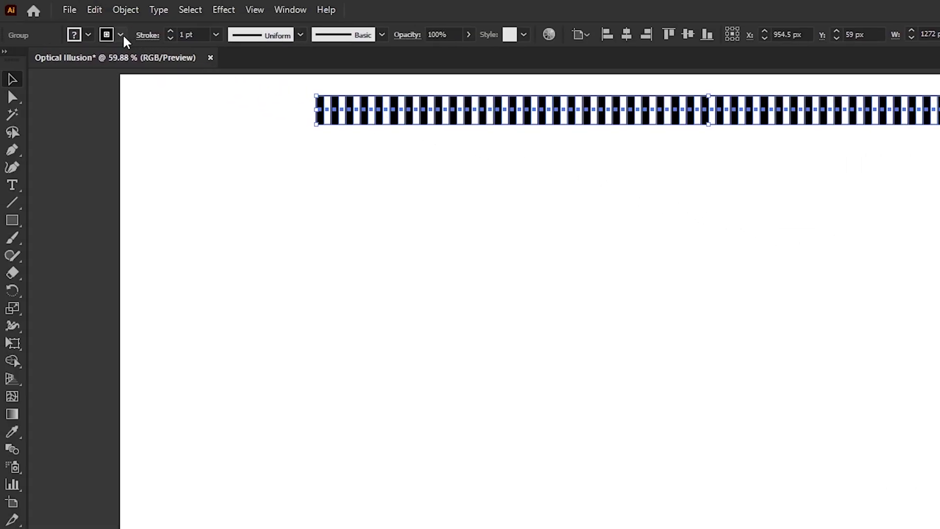
{"action": "left_click", "coordinate": [120, 34]}
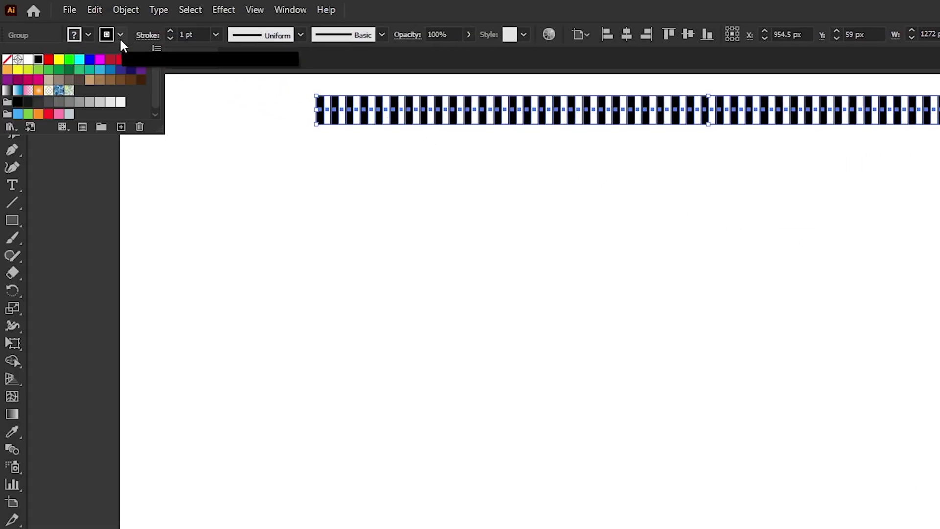
{"action": "left_click", "coordinate": [7, 59]}
{"action": "left_click", "coordinate": [161, 139]}
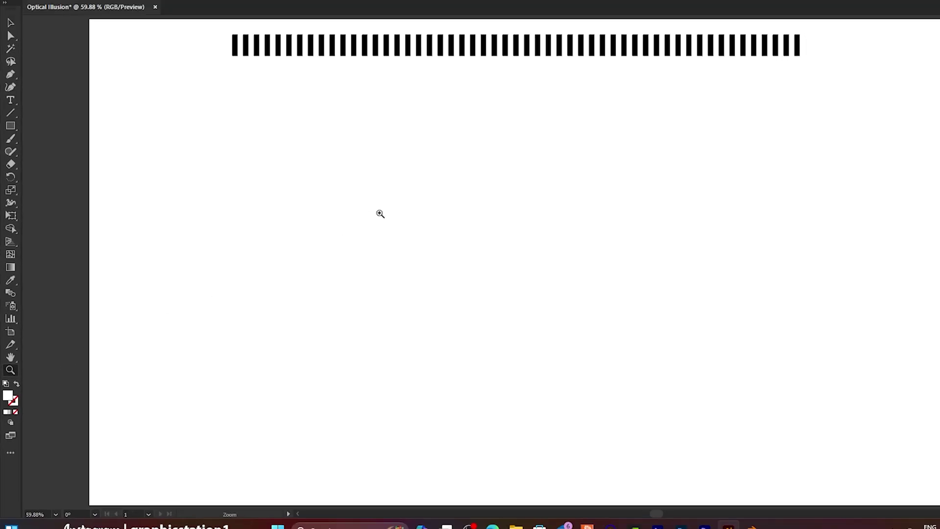
- Place a copy of the stripe row below, shifted sideways by one stripe
{"action": "left_click_drag", "start_coordinate": [711, 58], "coordinate": [937, 239]}
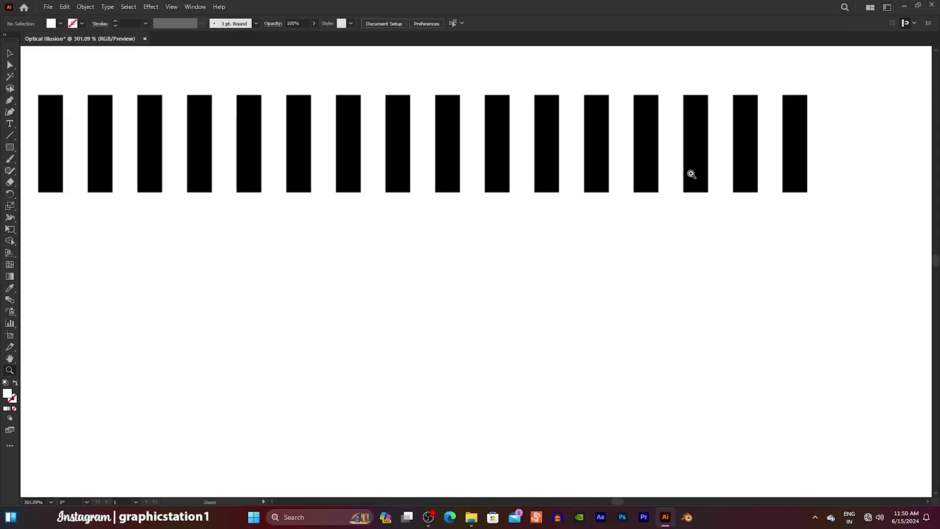
{"action": "left_click", "coordinate": [10, 52]}
{"action": "left_click", "coordinate": [549, 147]}
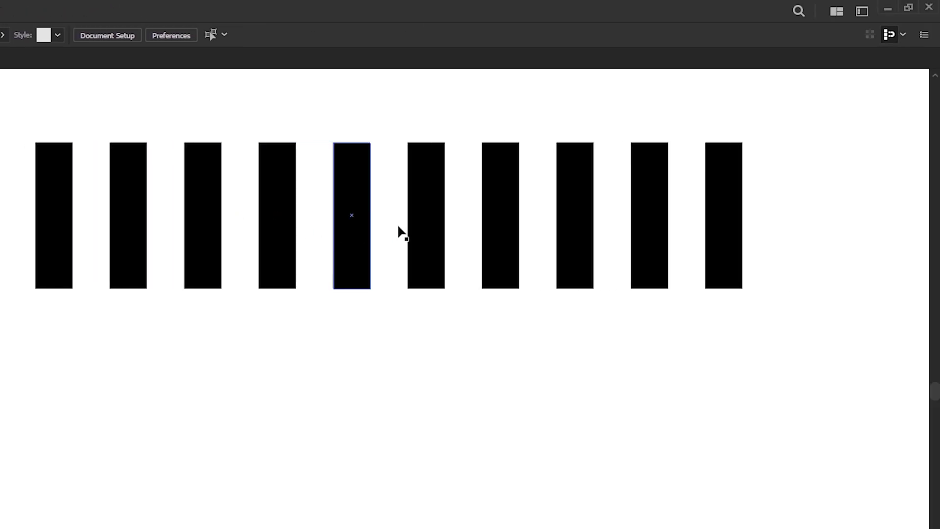
{"action": "left_click", "coordinate": [723, 228]}
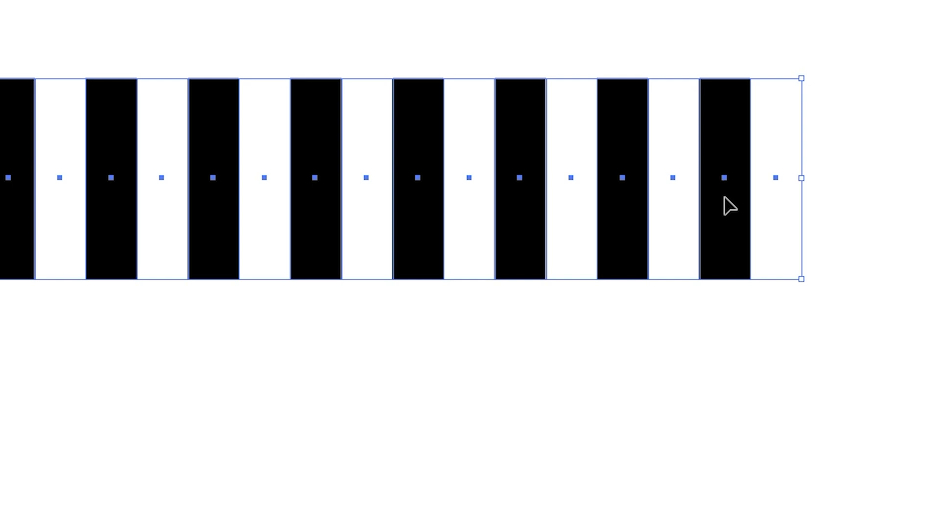
{"action": "mouse_move", "coordinate": [727, 235]}
{"action": "left_mouse_down"}
{"action": "mouse_move", "coordinate": [727, 398]}
{"action": "mouse_move", "coordinate": [668, 395]}
{"action": "left_mouse_up"}
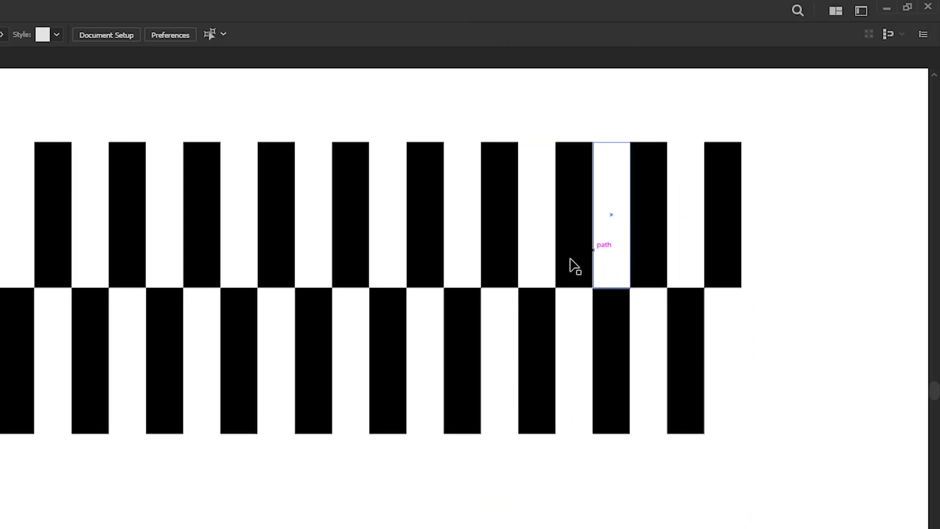
- Group the two stripe rows and place a copy of the pair directly below
{"action": "left_click_drag", "start_coordinate": [790, 211], "coordinate": [536, 369]}
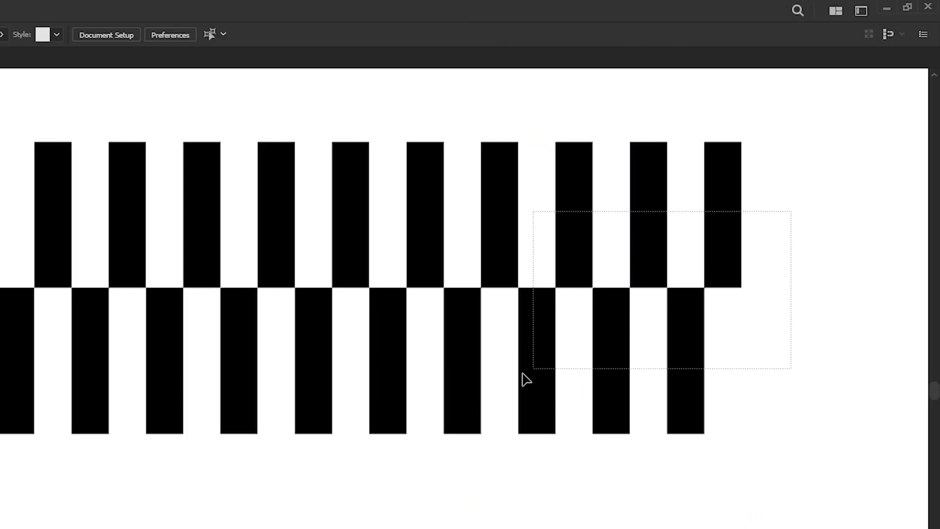
{"action": "right_click", "coordinate": [581, 184]}
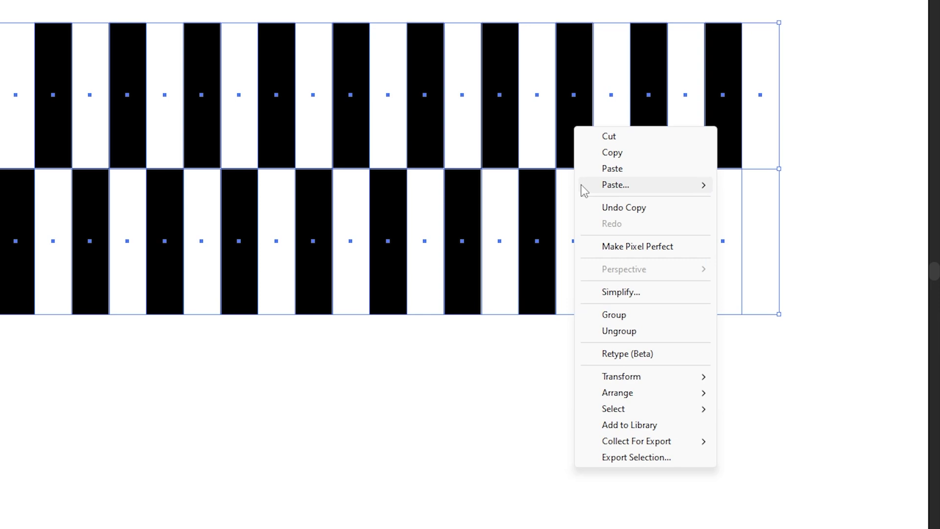
{"action": "left_click", "coordinate": [597, 314]}
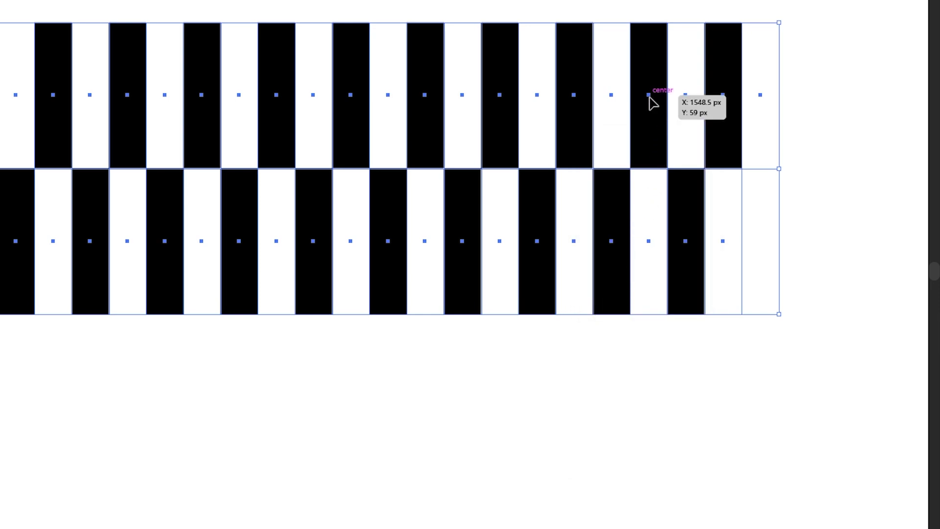
{"action": "left_click_drag", "start_coordinate": [653, 103], "coordinate": [663, 392]}
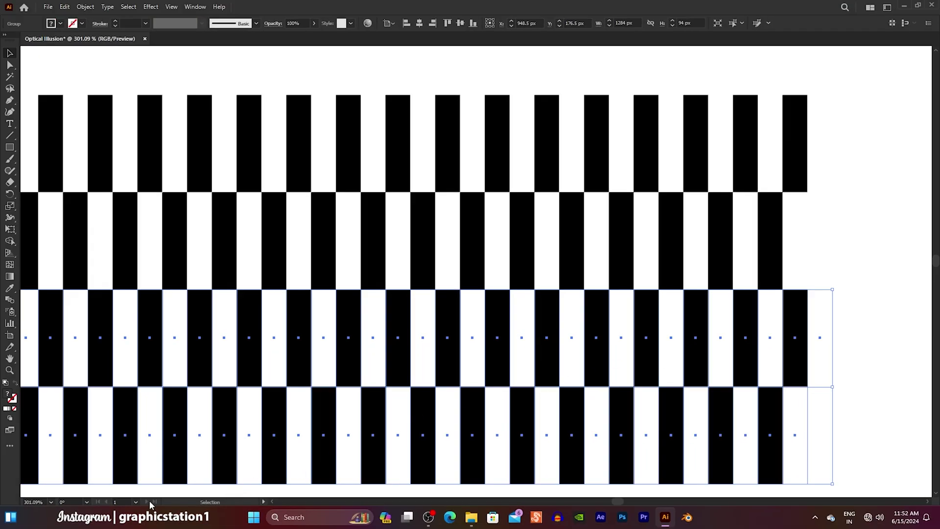
- Duplicate the two-row pair three more times down the artboard, then select the whole pattern
{"action": "left_click", "coordinate": [51, 502]}
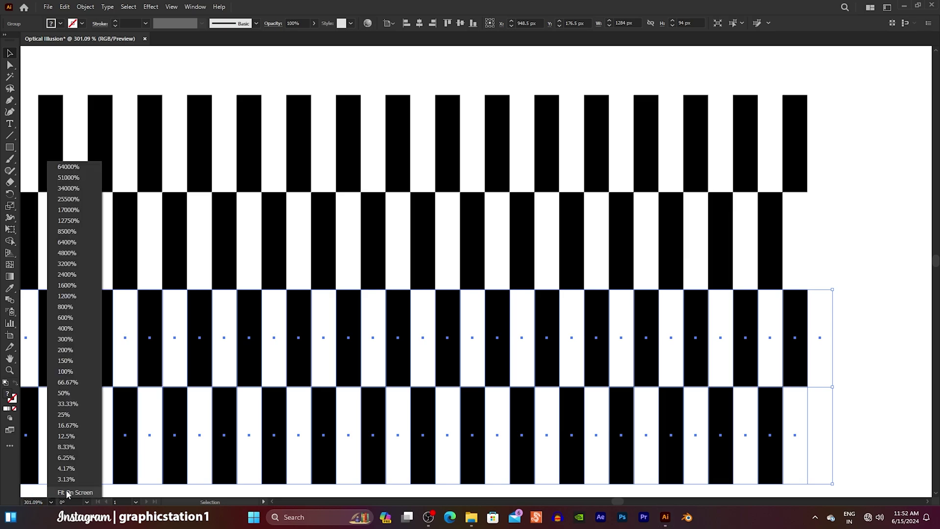
{"action": "left_click", "coordinate": [68, 493]}
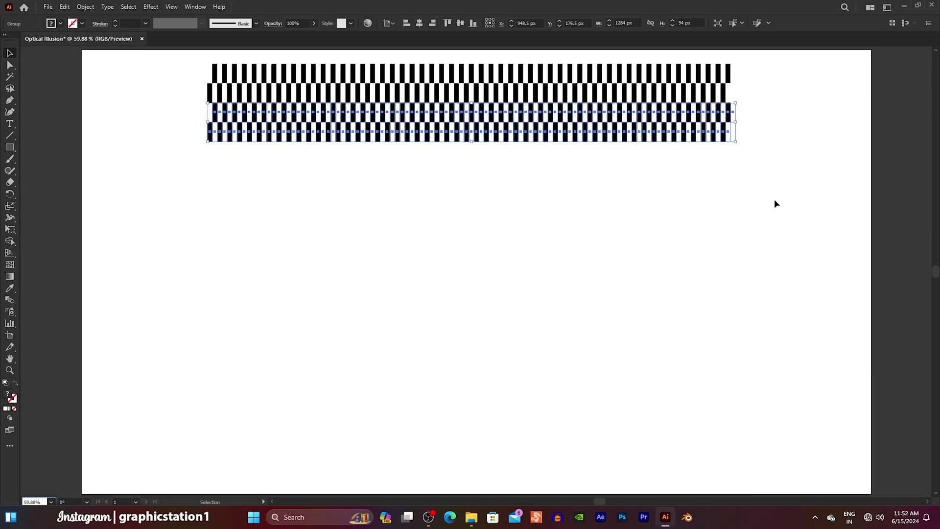
{"action": "key", "text": "ctrl+d"}
{"action": "key", "text": "ctrl+d"}
{"action": "key", "text": "ctrl+d"}
{"action": "key", "text": "ctrl+d"}
{"action": "key", "text": "ctrl+d"}
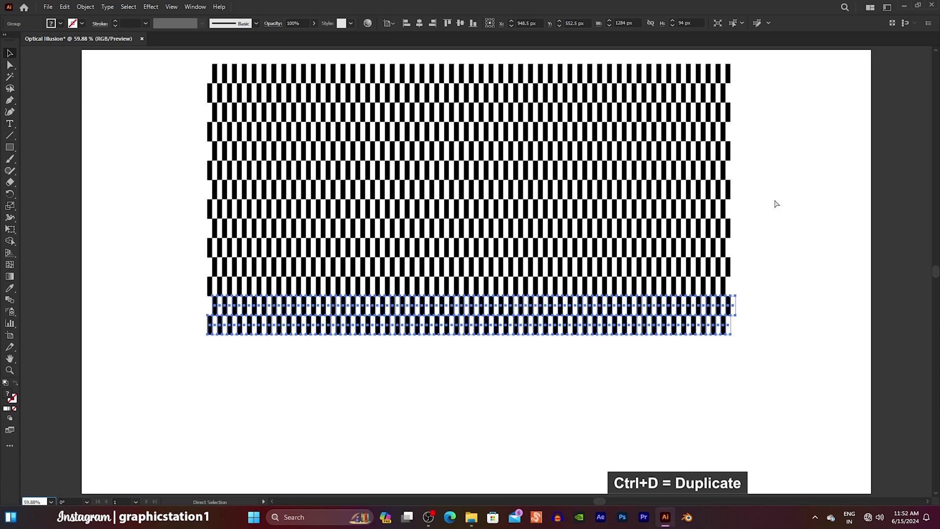
{"action": "key", "text": "ctrl+d"}
{"action": "key", "text": "ctrl+d"}
{"action": "key", "text": "ctrl+d"}
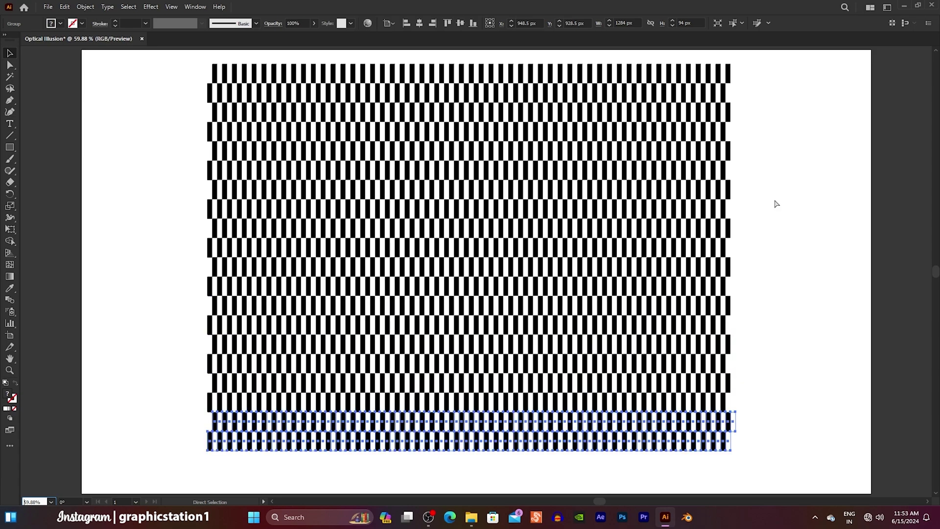
{"action": "key", "text": "ctrl+d"}
{"action": "left_click", "coordinate": [774, 203]}
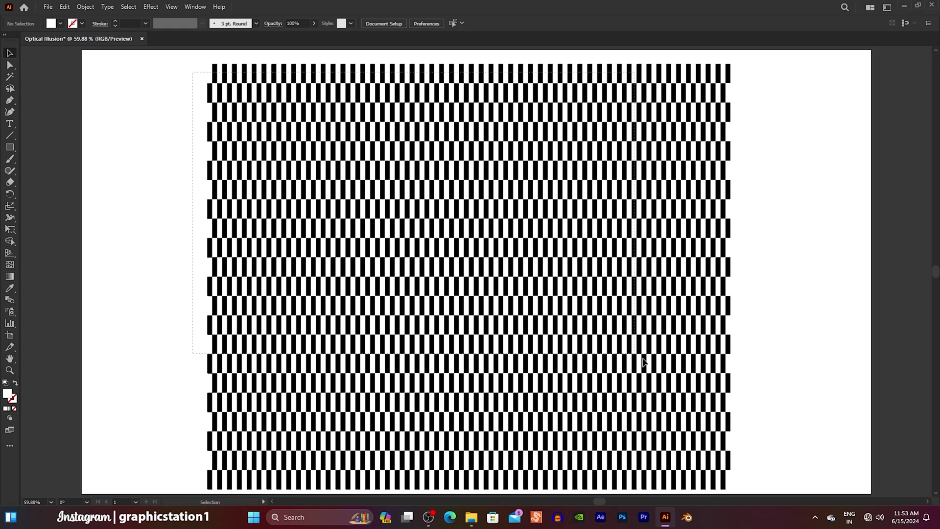
{"action": "left_click_drag", "start_coordinate": [227, 93], "coordinate": [724, 402]}
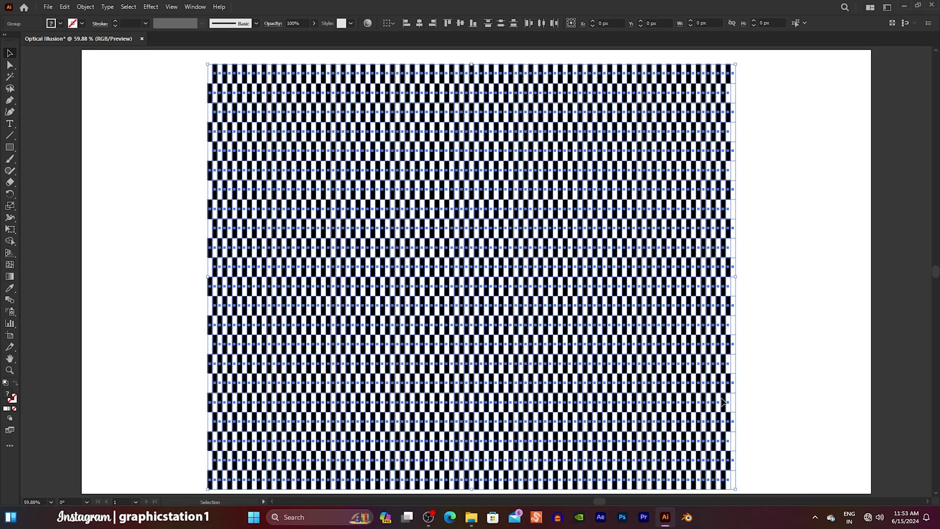
{"action": "right_click", "coordinate": [533, 202]}
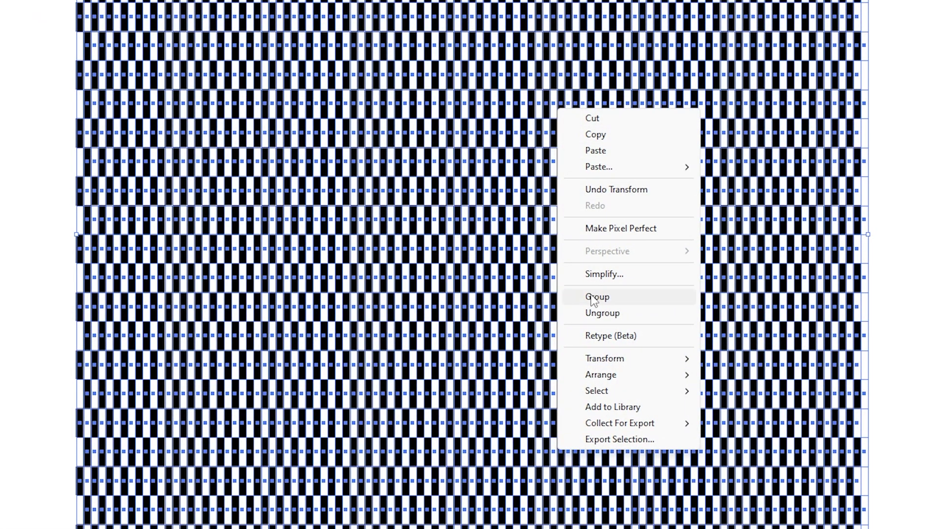
- Group the whole stripe pattern and paste a copy to the right of the artboard
{"action": "left_click", "coordinate": [593, 297]}
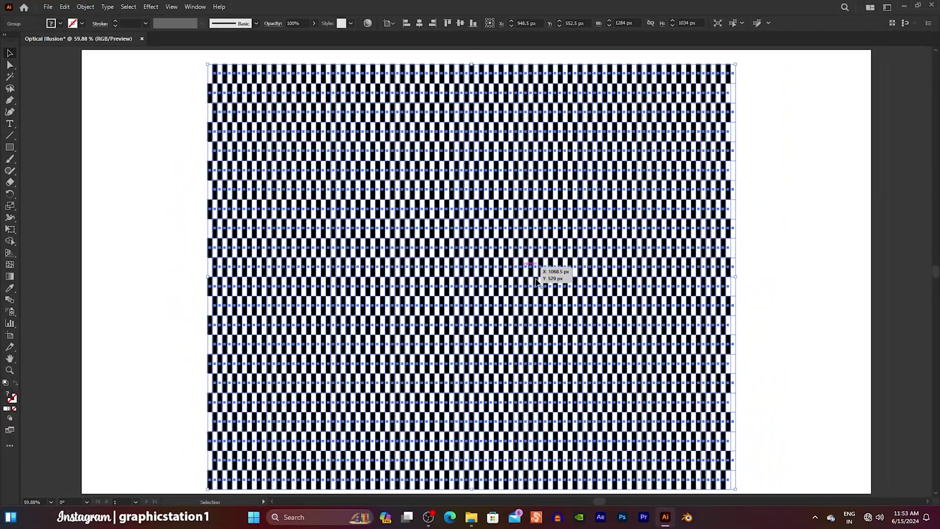
{"action": "key", "text": "ctrl+minus"}
{"action": "key", "text": "ctrl+minus"}
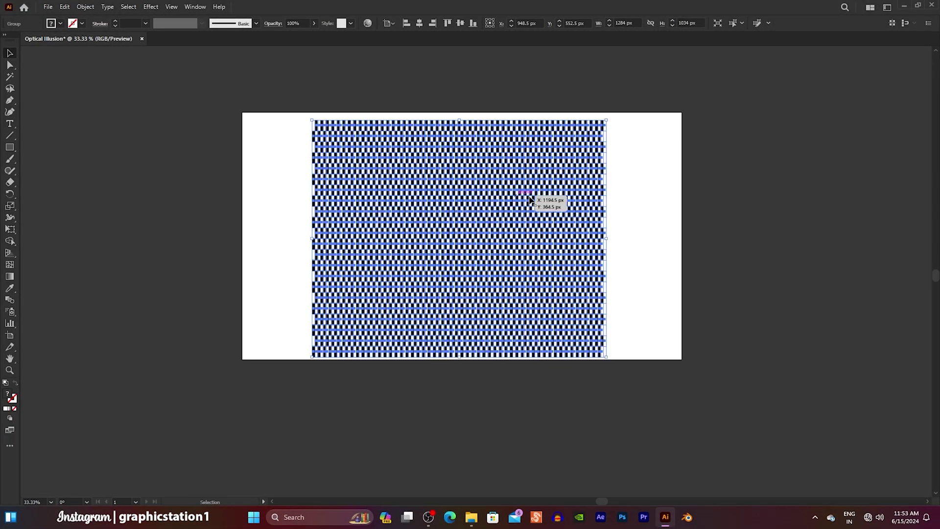
{"action": "scroll", "coordinate": [490, 191], "scroll_direction": "right", "scroll_amount": 5}
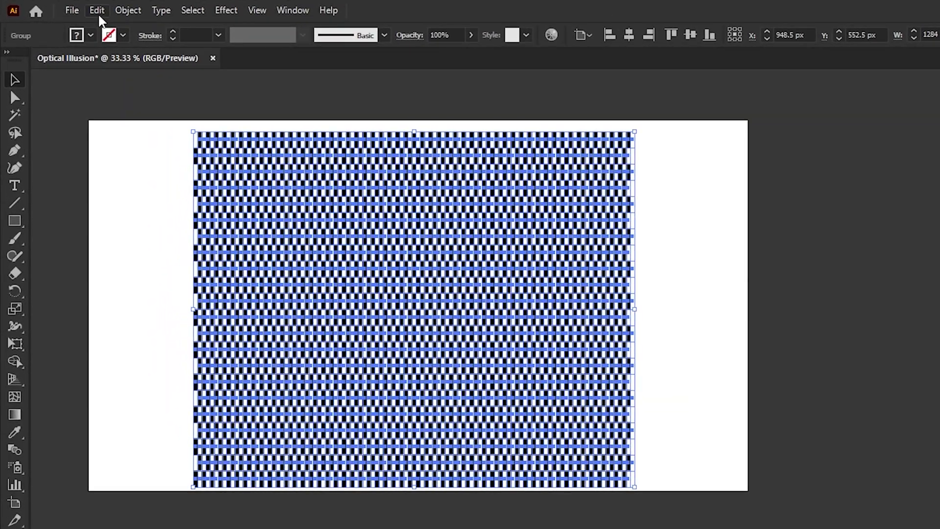
{"action": "left_click", "coordinate": [64, 7]}
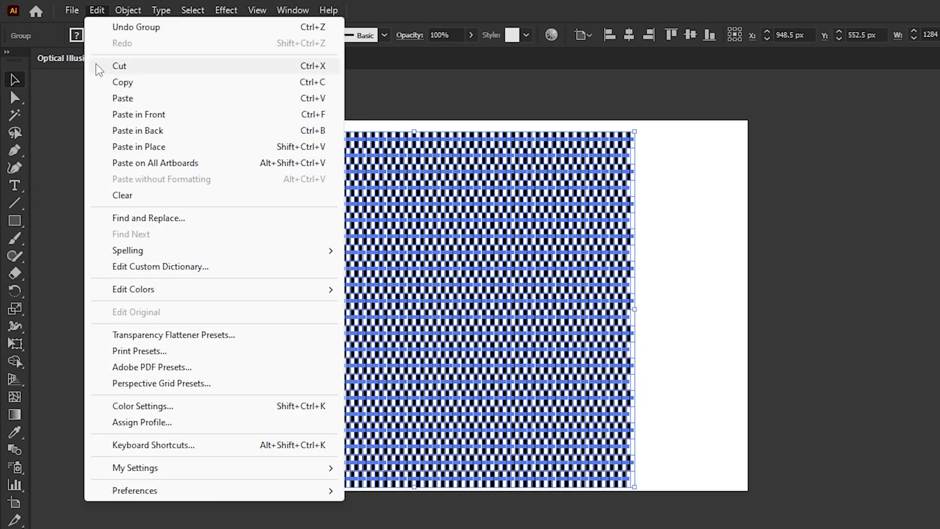
{"action": "left_click", "coordinate": [100, 82]}
{"action": "left_click", "coordinate": [96, 10]}
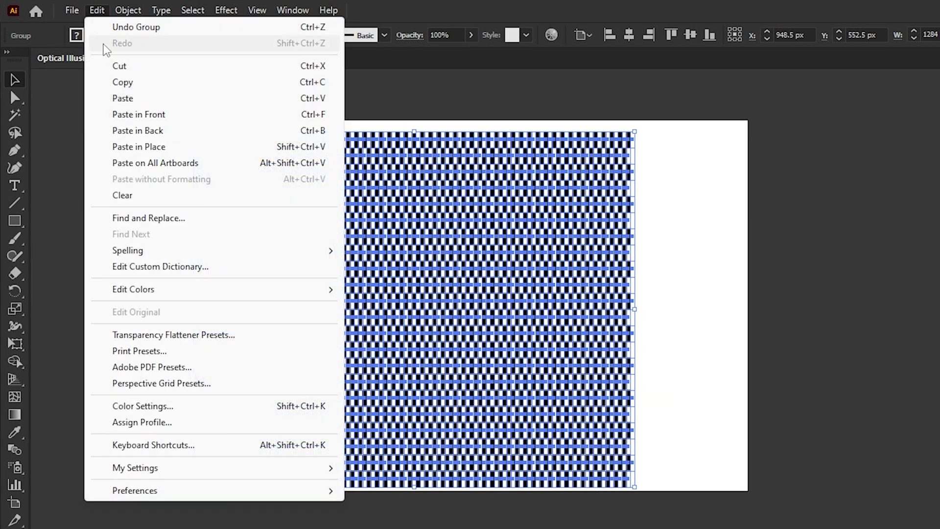
{"action": "left_click", "coordinate": [139, 146]}
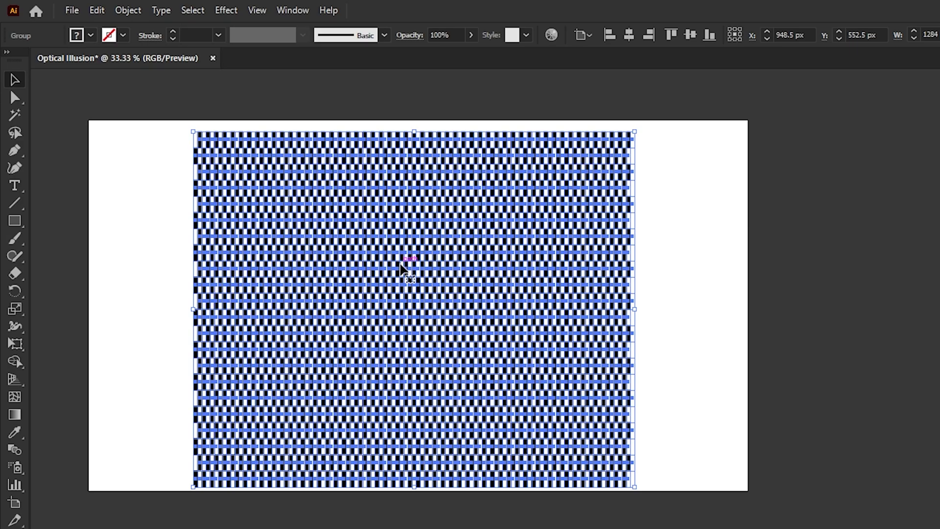
{"action": "left_click_drag", "start_coordinate": [401, 268], "coordinate": [562, 269]}
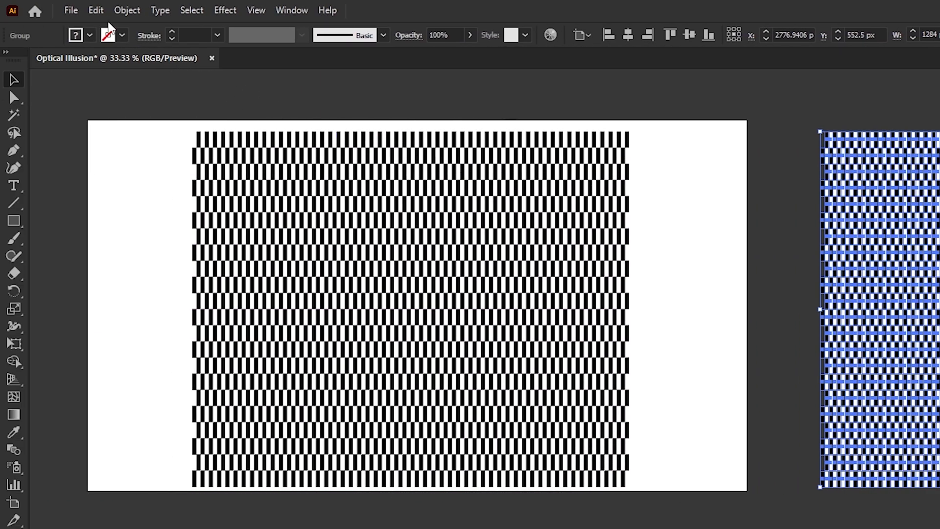
- Paste a second copy of the stripe pattern below the artboard
{"action": "left_click", "coordinate": [96, 10]}
{"action": "left_click", "coordinate": [139, 144]}
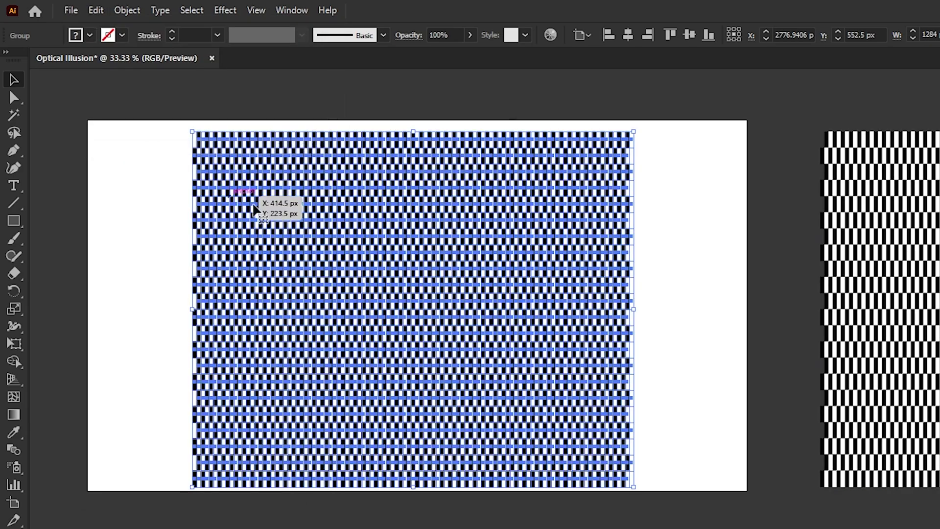
{"action": "mouse_move", "coordinate": [254, 208]}
{"action": "left_mouse_down"}
{"action": "mouse_move", "coordinate": [378, 280]}
{"action": "mouse_move", "coordinate": [374, 395]}
{"action": "left_mouse_up"}
{"action": "left_click", "coordinate": [748, 380]}
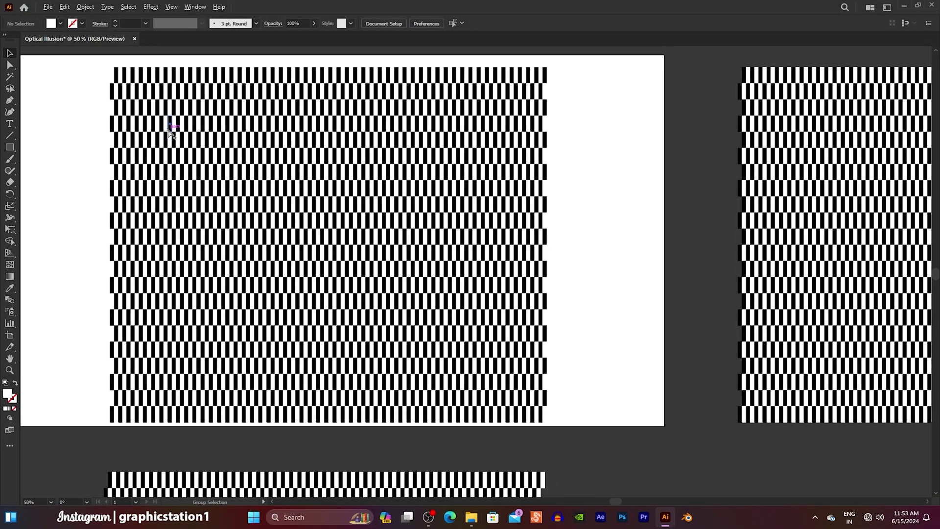
{"action": "left_click_drag", "start_coordinate": [169, 129], "coordinate": [283, 137]}
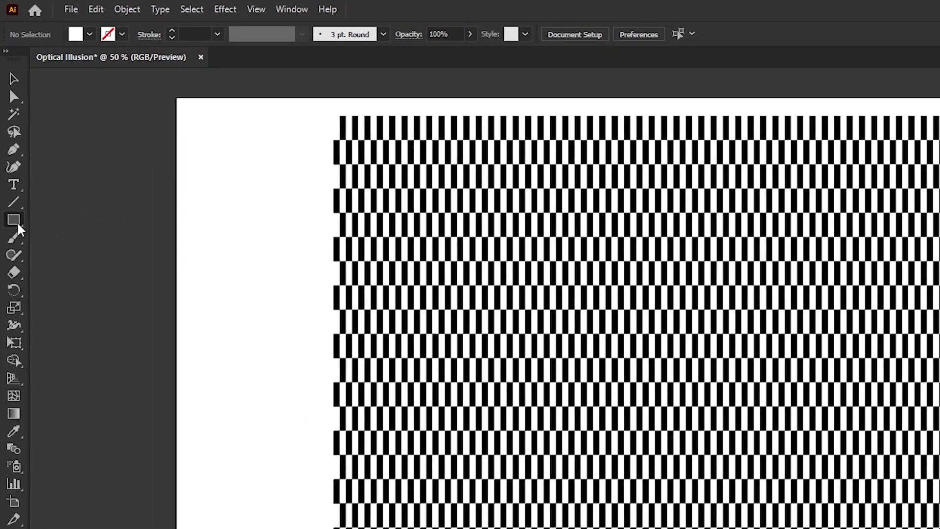
- Draw a 700 × 700 px square with the Rectangle Tool
{"action": "left_click", "coordinate": [10, 148]}
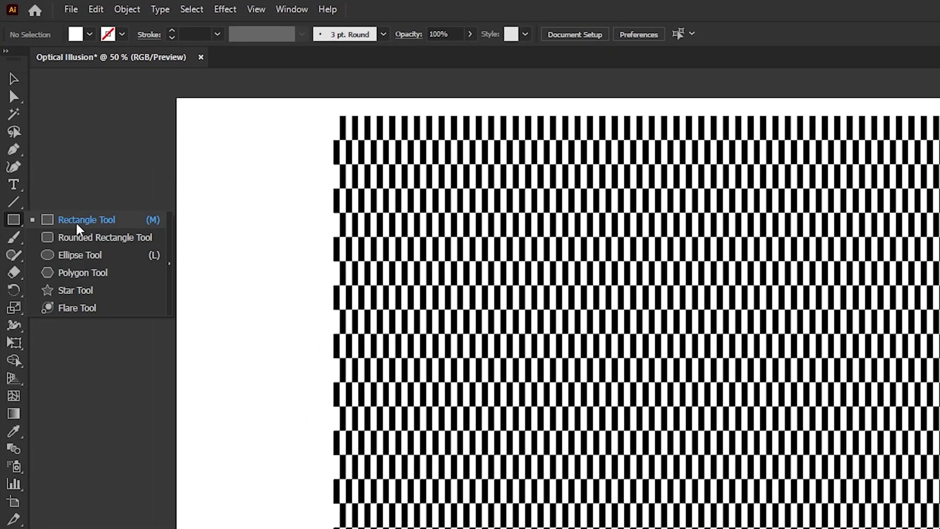
{"action": "left_click", "coordinate": [89, 224]}
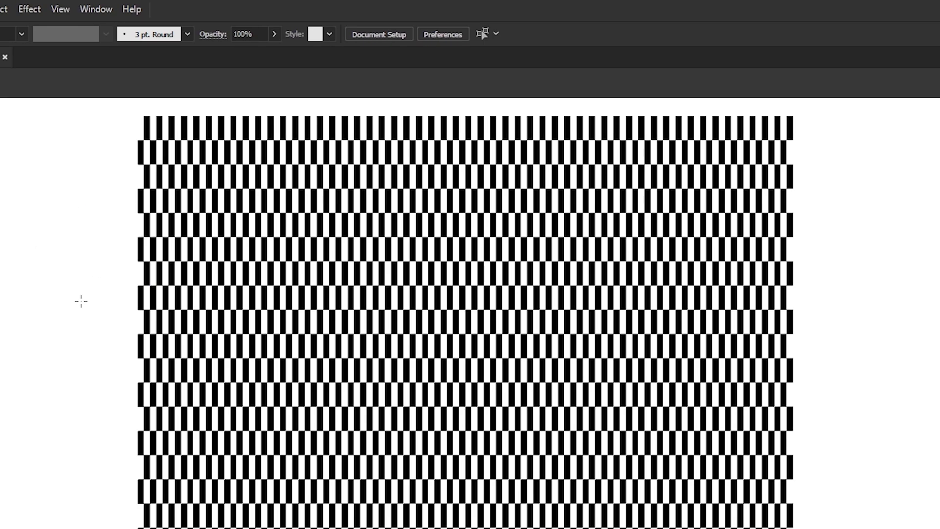
{"action": "left_click", "coordinate": [81, 300]}
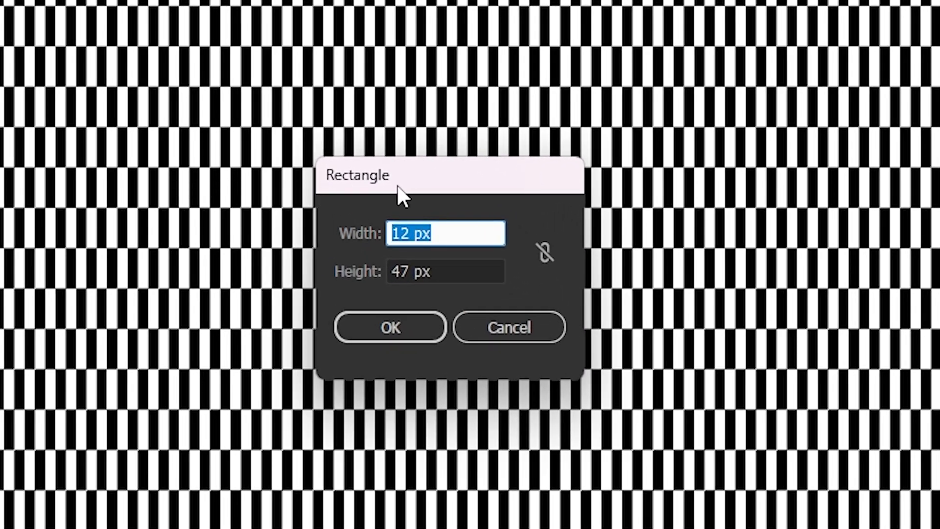
{"action": "left_click", "coordinate": [439, 220]}
{"action": "left_click", "coordinate": [351, 245]}
{"action": "type", "text": "700"}
{"action": "left_click", "coordinate": [441, 270]}
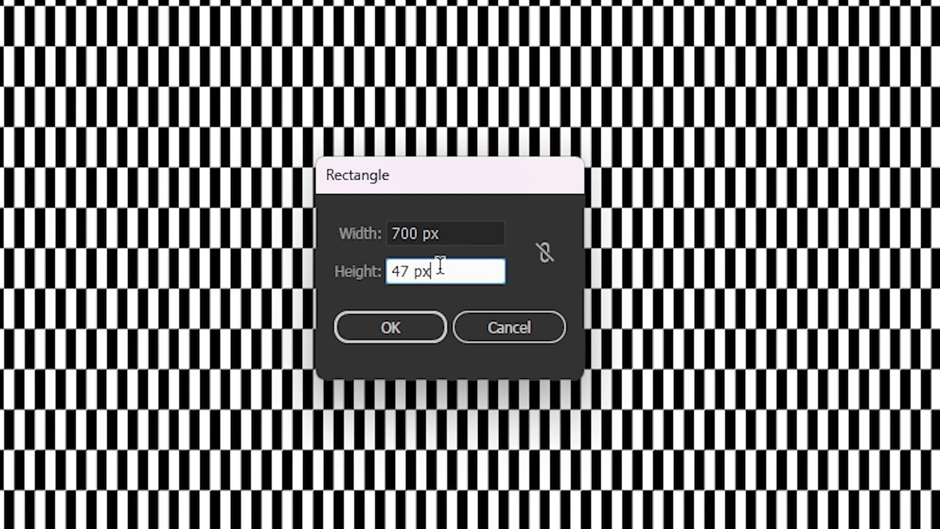
{"action": "left_click", "coordinate": [369, 269]}
{"action": "type", "text": "700"}
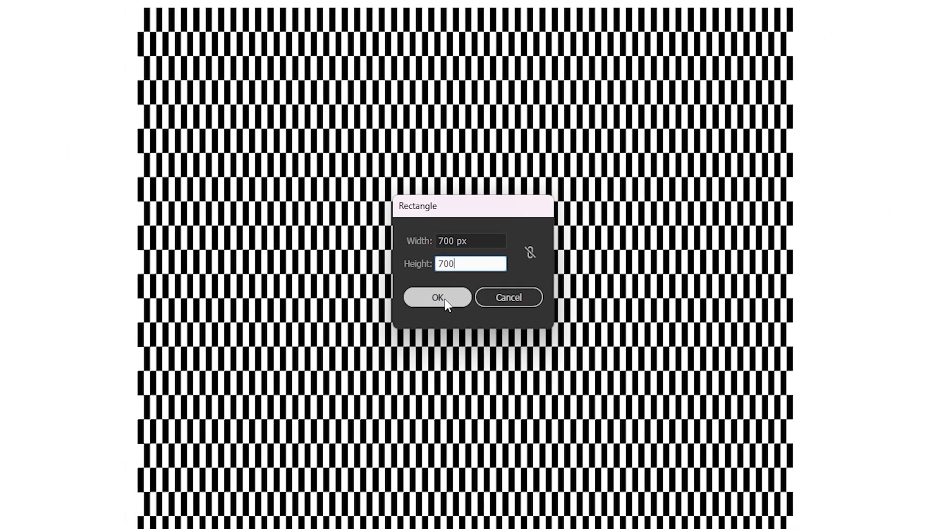
{"action": "left_click", "coordinate": [438, 295]}
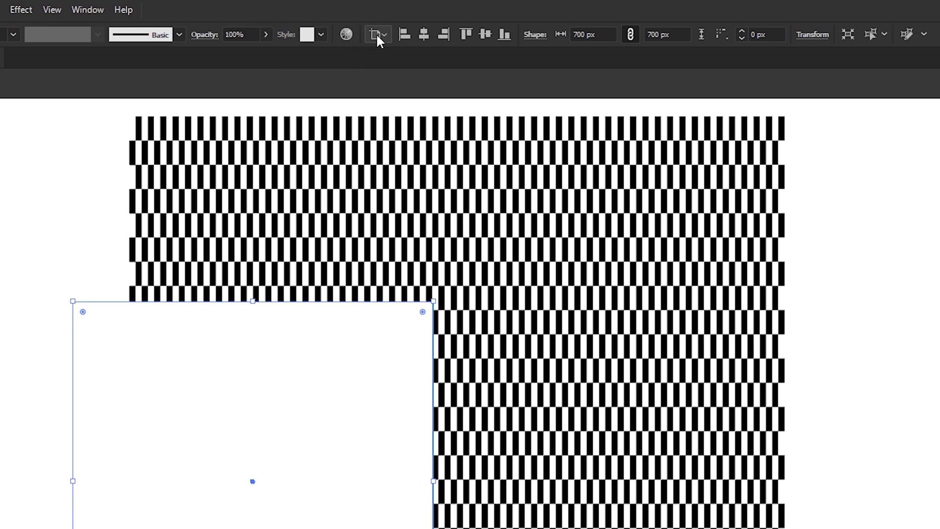
- Centre the square on the artboard and rotate it 45° into a diamond
{"action": "left_click", "coordinate": [377, 33]}
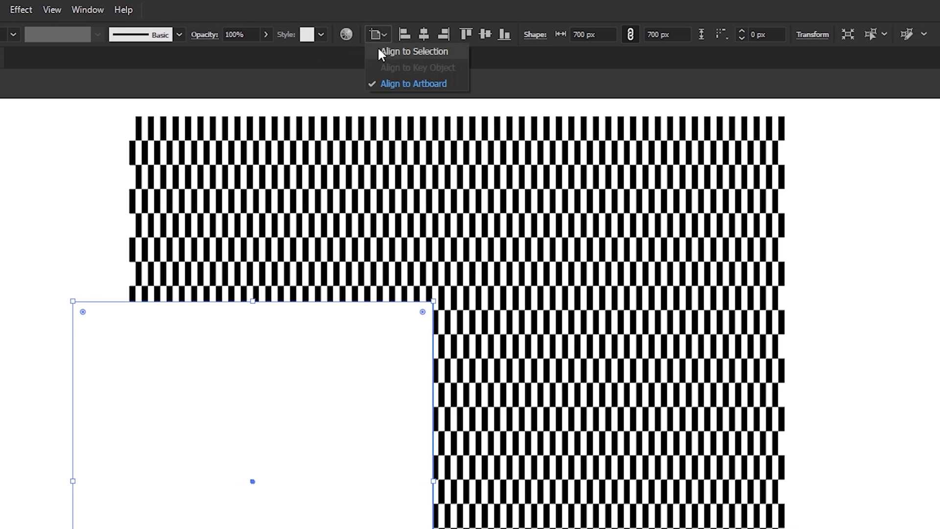
{"action": "left_click", "coordinate": [381, 84]}
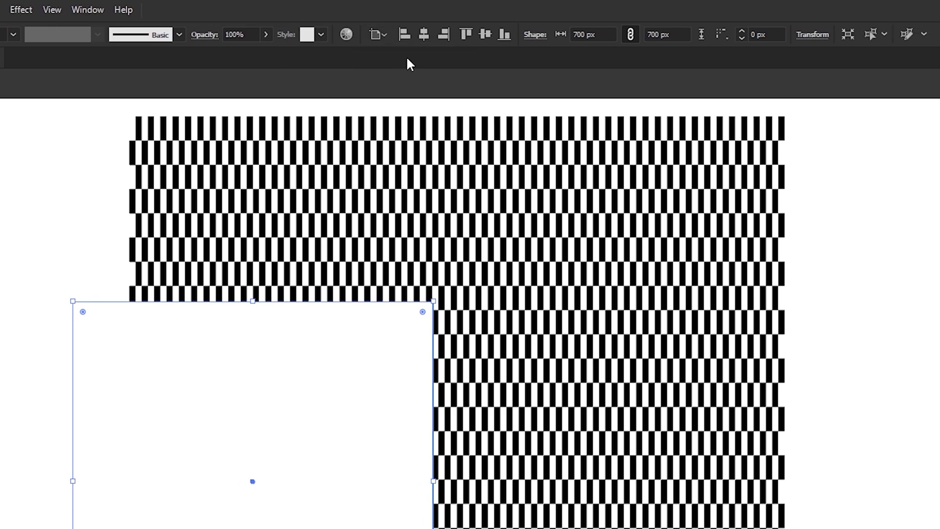
{"action": "left_click", "coordinate": [424, 33]}
{"action": "left_click", "coordinate": [486, 34]}
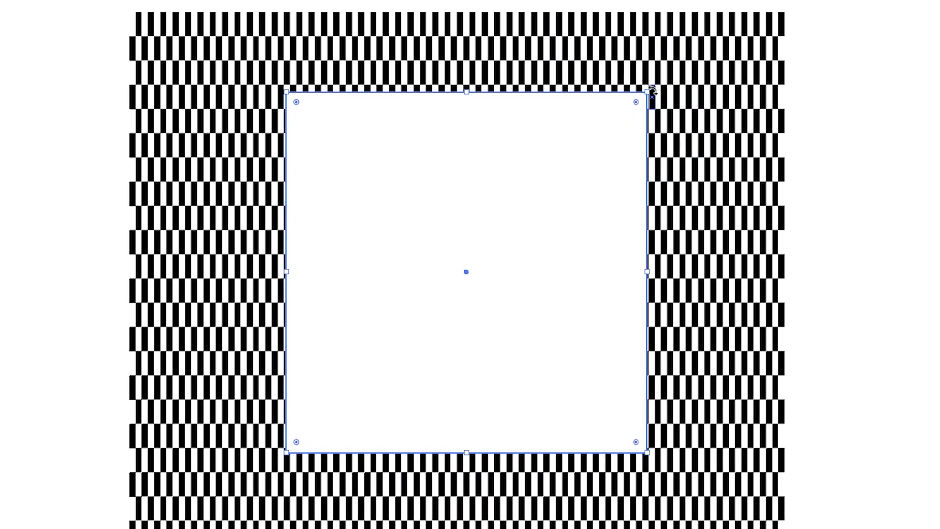
{"action": "mouse_move", "coordinate": [652, 91]}
{"action": "left_mouse_down"}
{"action": "mouse_move", "coordinate": [473, 15]}
{"action": "mouse_move", "coordinate": [441, 30]}
{"action": "left_mouse_up"}
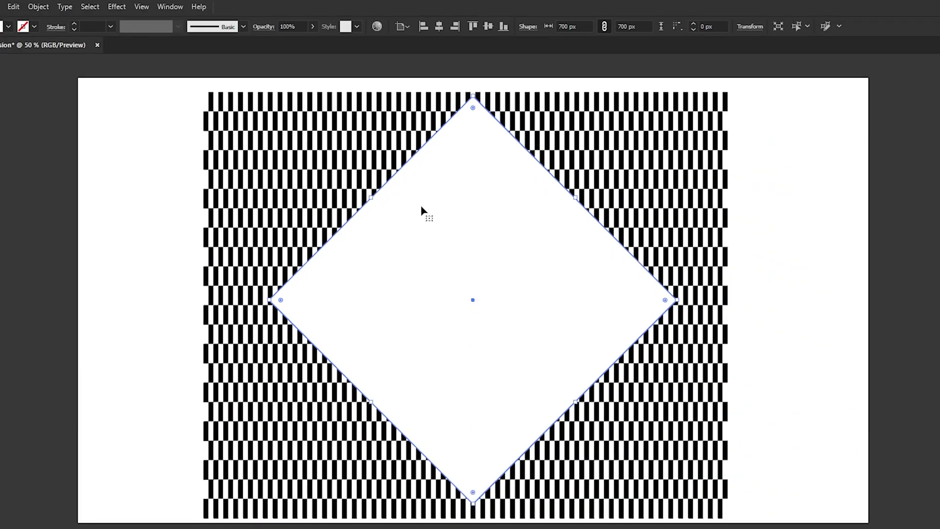
- Centre the stripe pattern horizontally and vertically on the artboard
{"action": "left_click", "coordinate": [657, 410]}
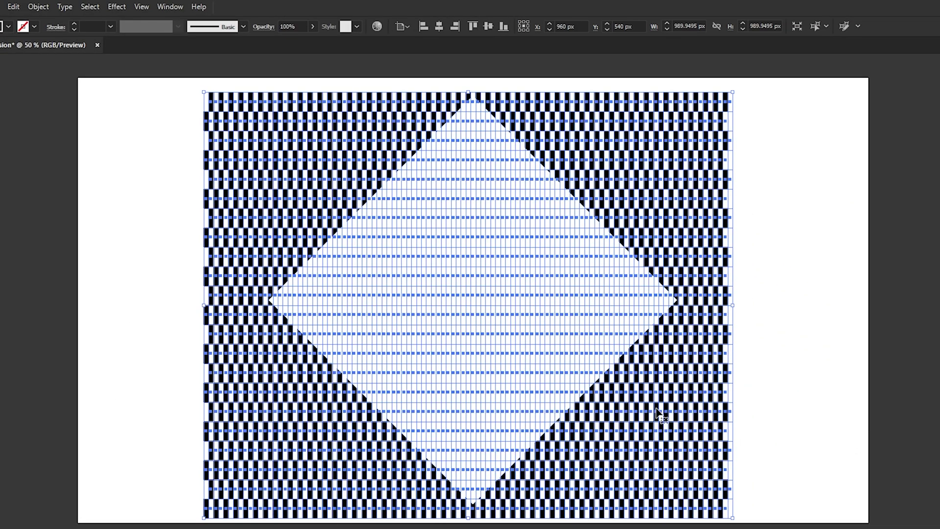
{"action": "left_click", "coordinate": [439, 30]}
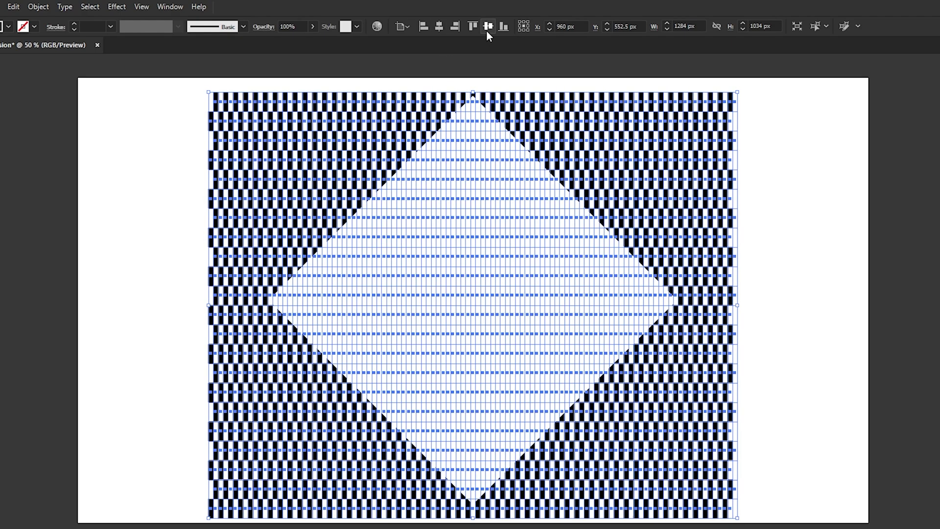
{"action": "left_click", "coordinate": [490, 28]}
{"action": "left_click", "coordinate": [754, 256]}
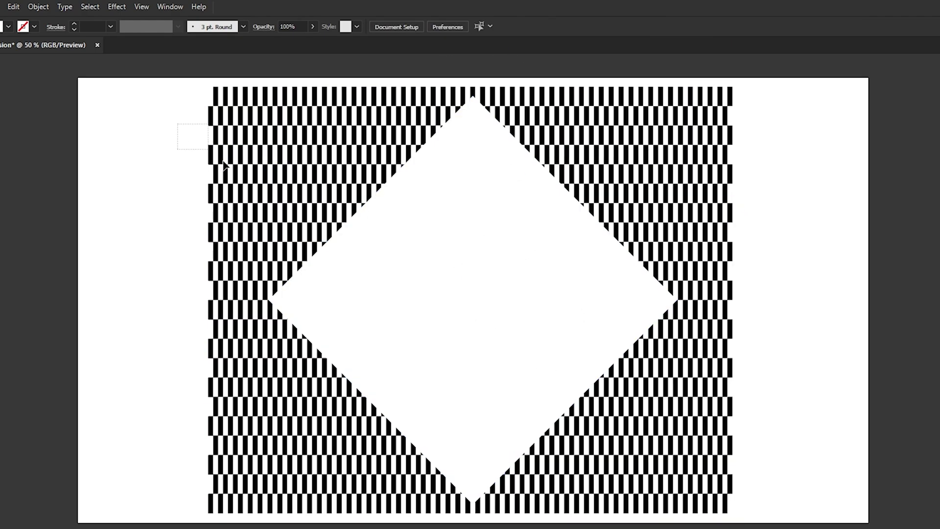
- Make a clipping mask from the diamond and the stripe pattern
{"action": "left_click_drag", "start_coordinate": [224, 165], "coordinate": [540, 436]}
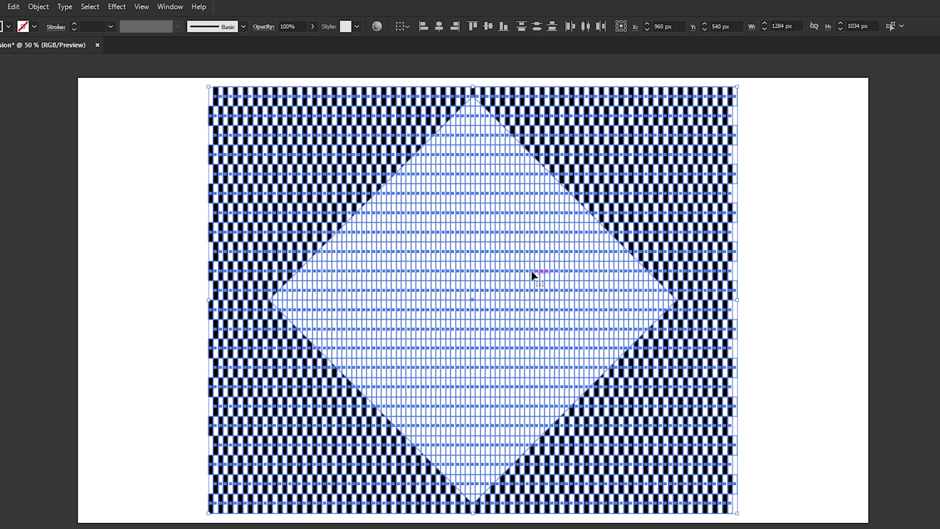
{"action": "right_click", "coordinate": [500, 244]}
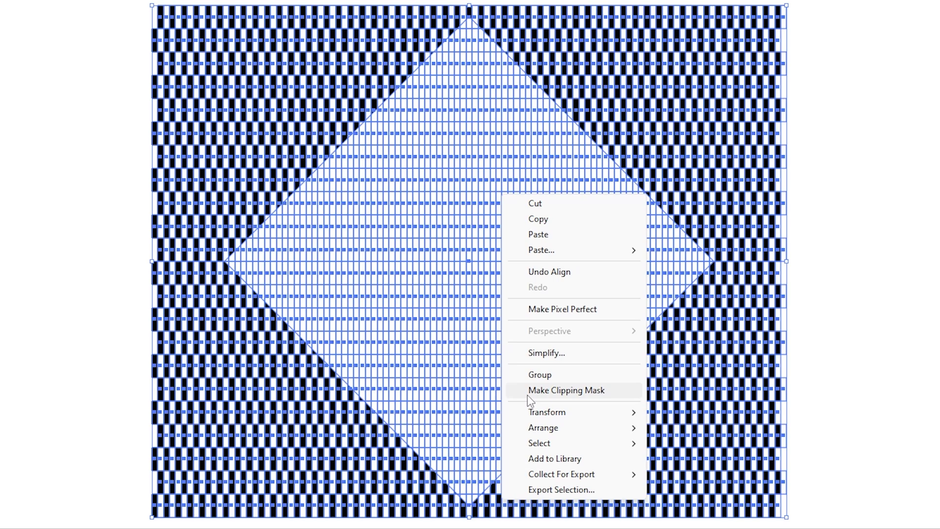
{"action": "left_click", "coordinate": [527, 395]}
{"action": "left_click", "coordinate": [760, 387]}
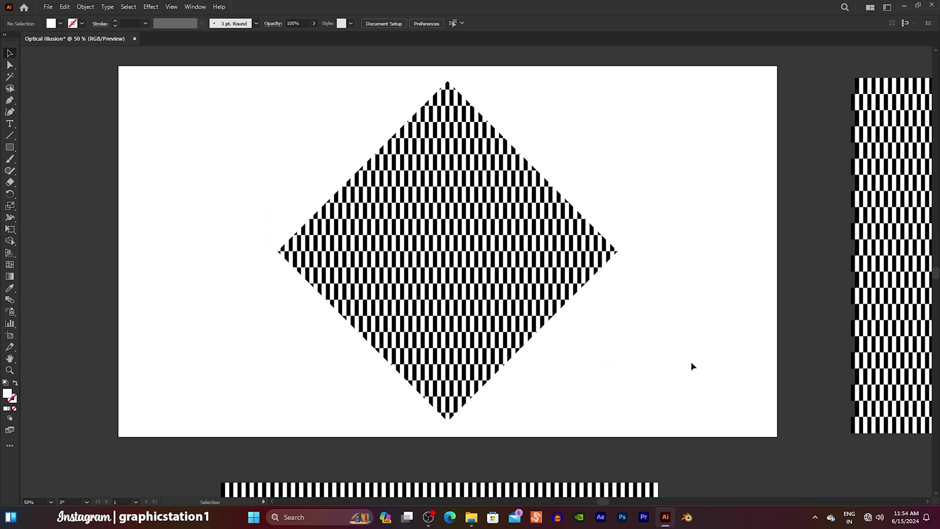
- Draw a 480 × 480 px square with the Rectangle tool beside the spare stripe pattern
{"action": "left_click_drag", "start_coordinate": [790, 335], "coordinate": [306, 337]}
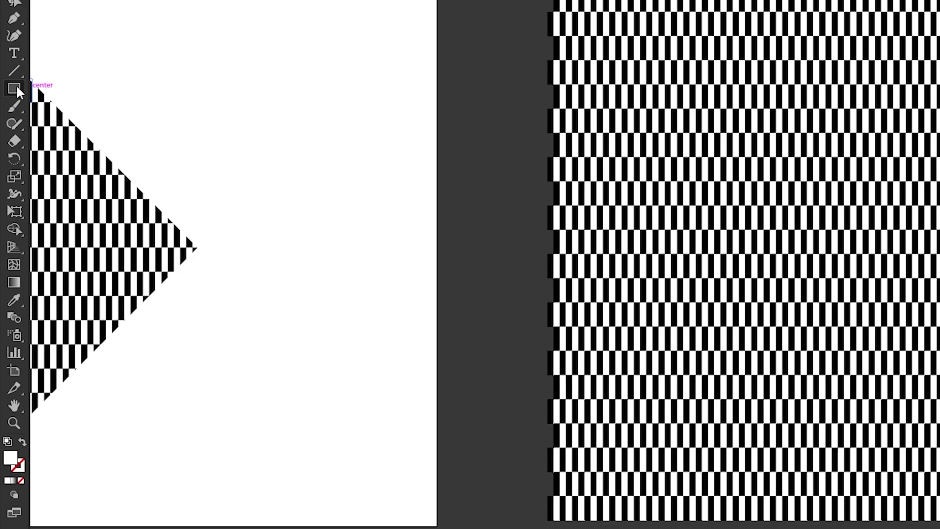
{"action": "left_click", "coordinate": [9, 146]}
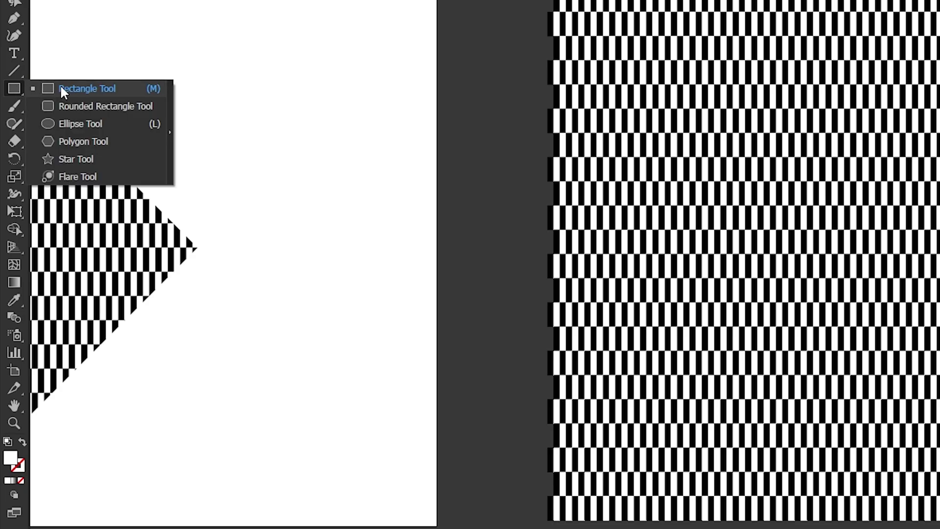
{"action": "left_click", "coordinate": [77, 88]}
{"action": "left_click", "coordinate": [35, 126]}
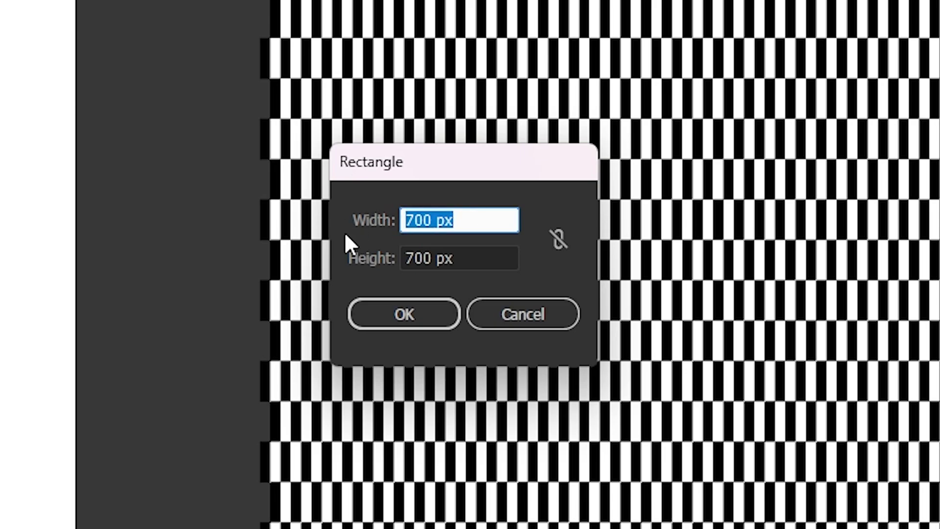
{"action": "type", "text": "480"}
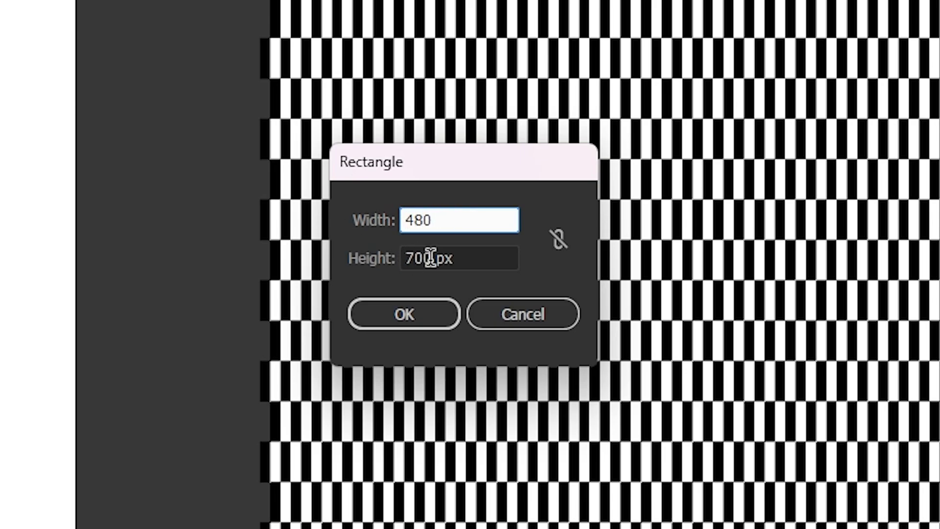
{"action": "key", "text": "Tab"}
{"action": "type", "text": "48"}
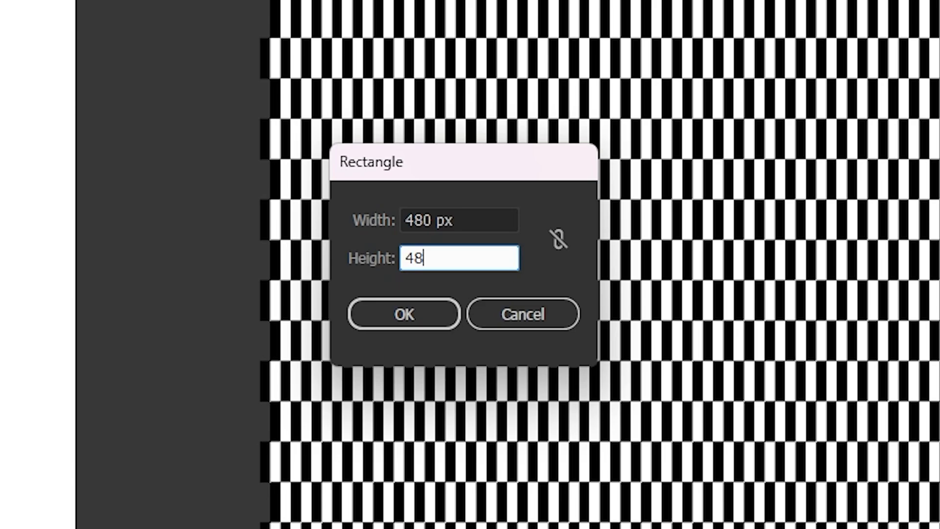
{"action": "type", "text": "0"}
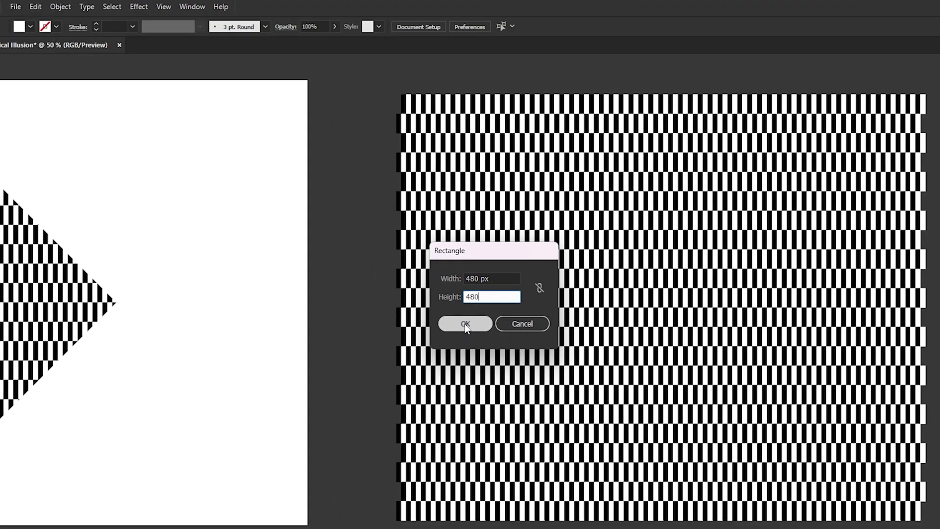
{"action": "left_click", "coordinate": [465, 321]}
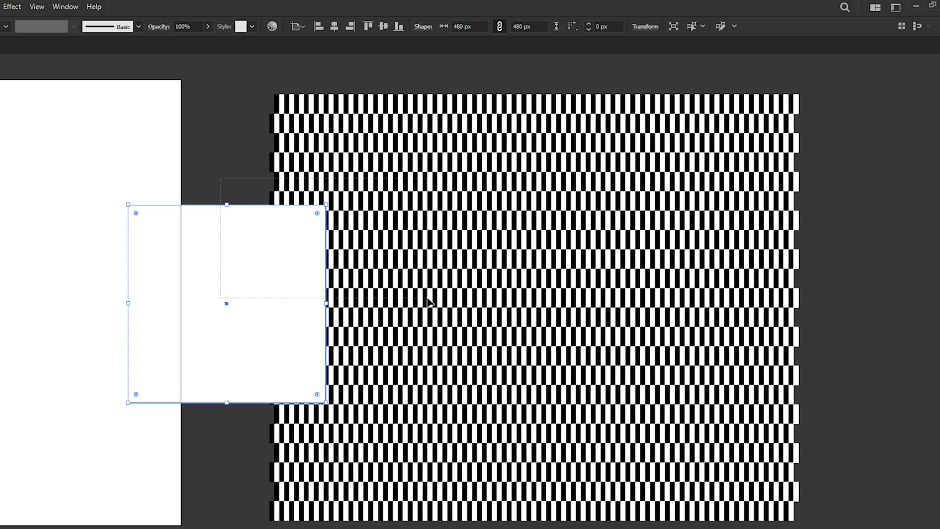
- Centre the square and stripe pattern on each other using Align to Selection
{"action": "left_click", "coordinate": [426, 289], "text": "shift"}
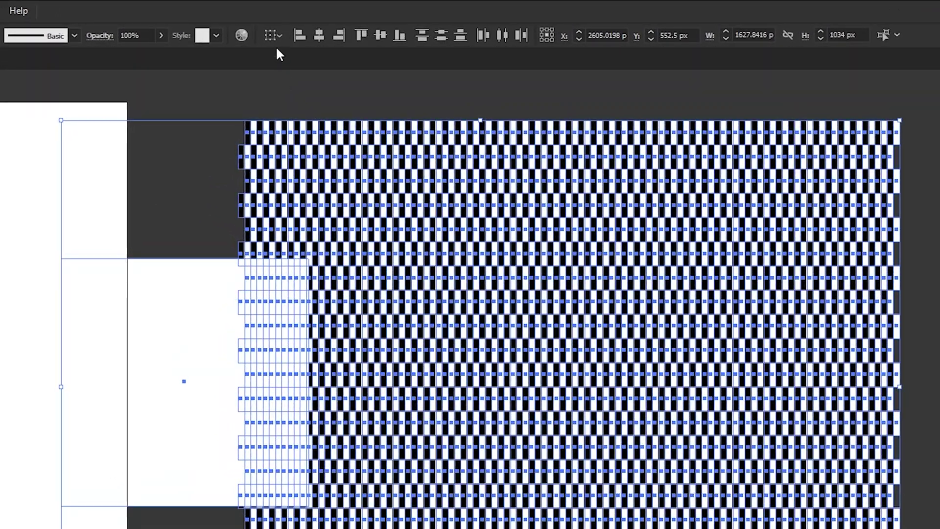
{"action": "left_click", "coordinate": [298, 27]}
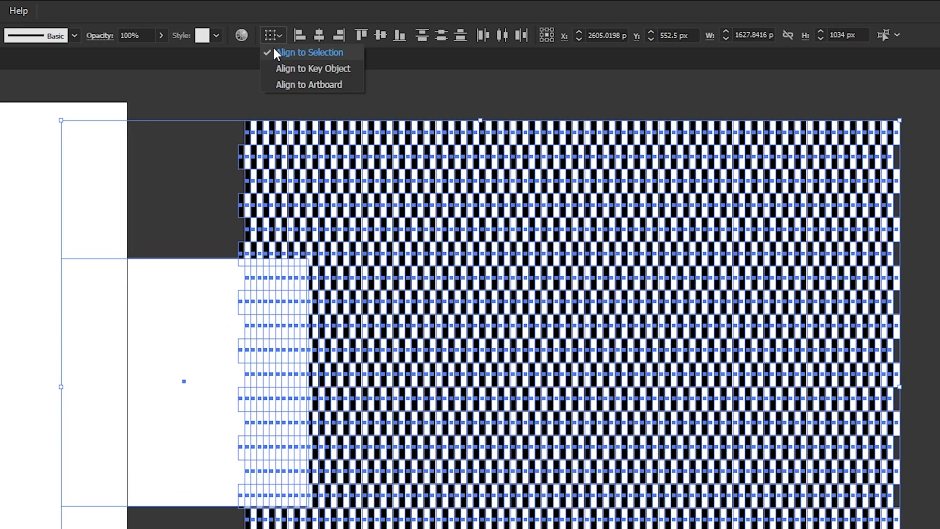
{"action": "left_click", "coordinate": [275, 49]}
{"action": "left_click", "coordinate": [318, 39]}
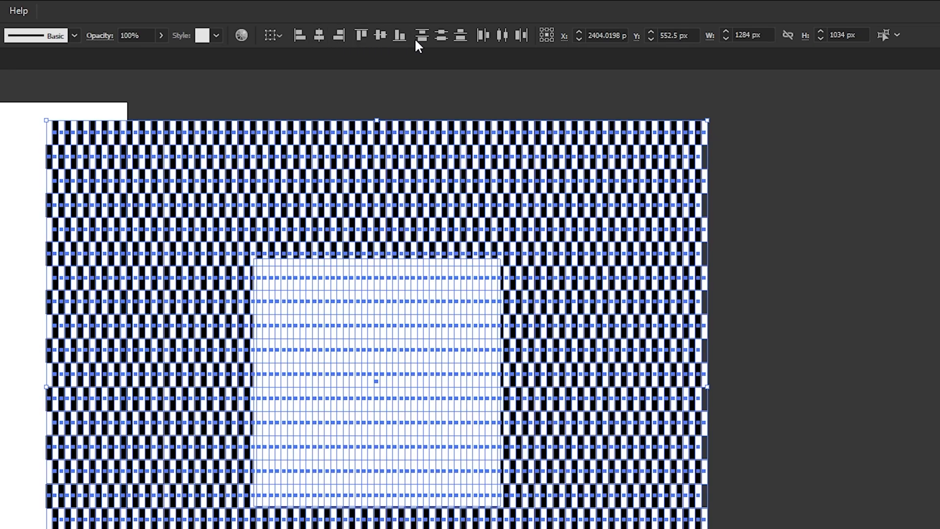
{"action": "left_click", "coordinate": [383, 36]}
{"action": "left_click", "coordinate": [815, 210]}
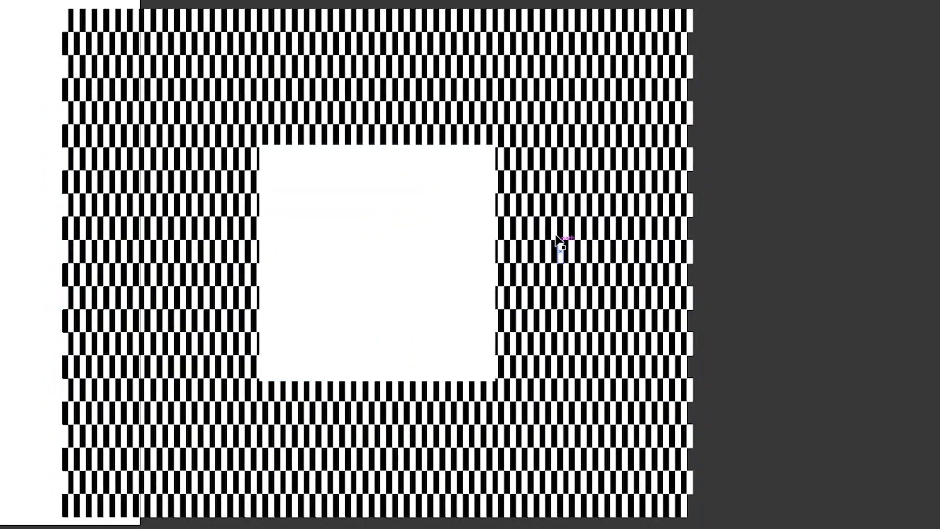
{"action": "left_click", "coordinate": [392, 276]}
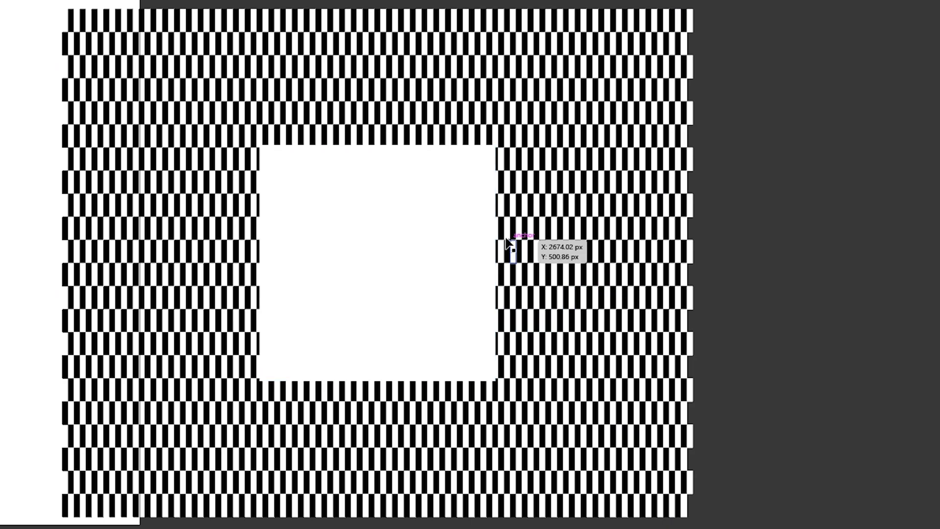
- Rotate the stripe pattern group a quarter turn (90°)
{"action": "left_click", "coordinate": [575, 211]}
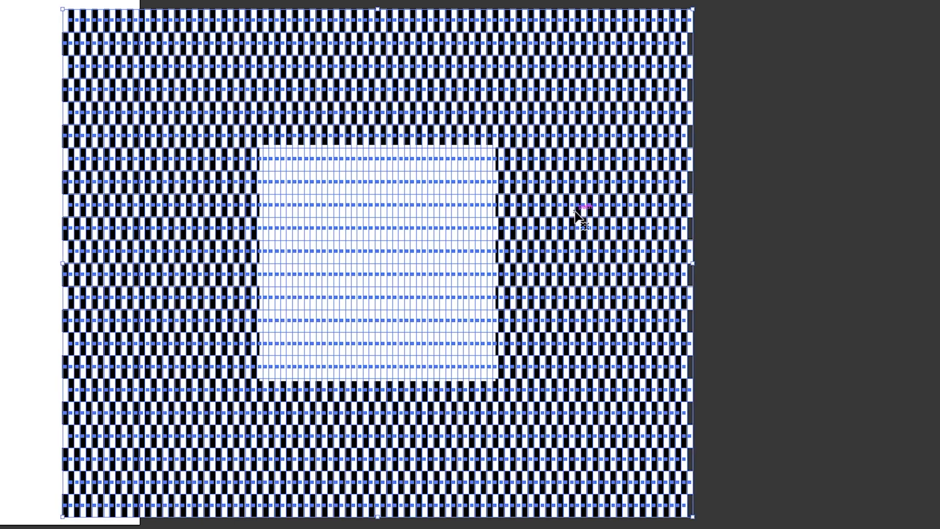
{"action": "scroll", "coordinate": [576, 212], "scroll_direction": "down", "scroll_amount": 1}
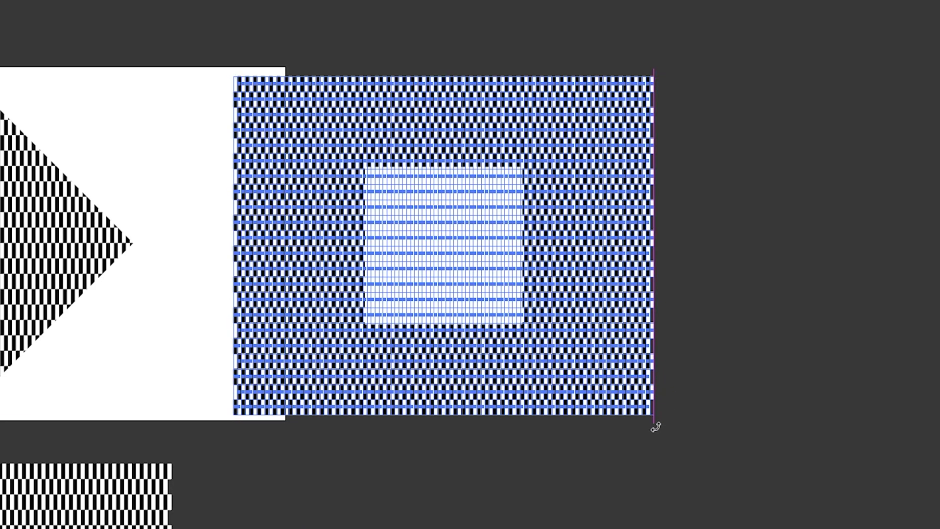
{"action": "mouse_move", "coordinate": [656, 428]}
{"action": "left_mouse_down"}
{"action": "mouse_move", "coordinate": [313, 445]}
{"action": "mouse_move", "coordinate": [152, 379]}
{"action": "left_mouse_up"}
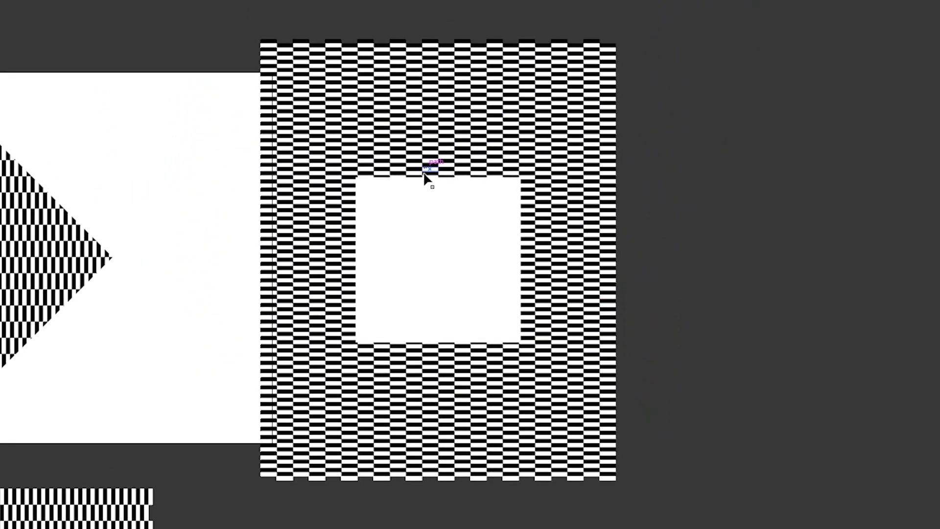
{"action": "scroll", "coordinate": [563, 182], "scroll_direction": "up", "scroll_amount": 1}
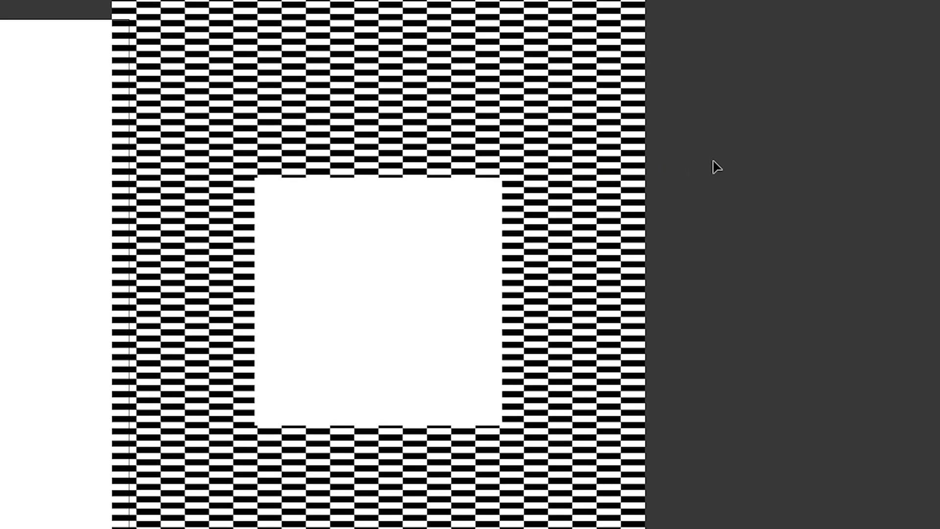
{"action": "left_click", "coordinate": [301, 419]}
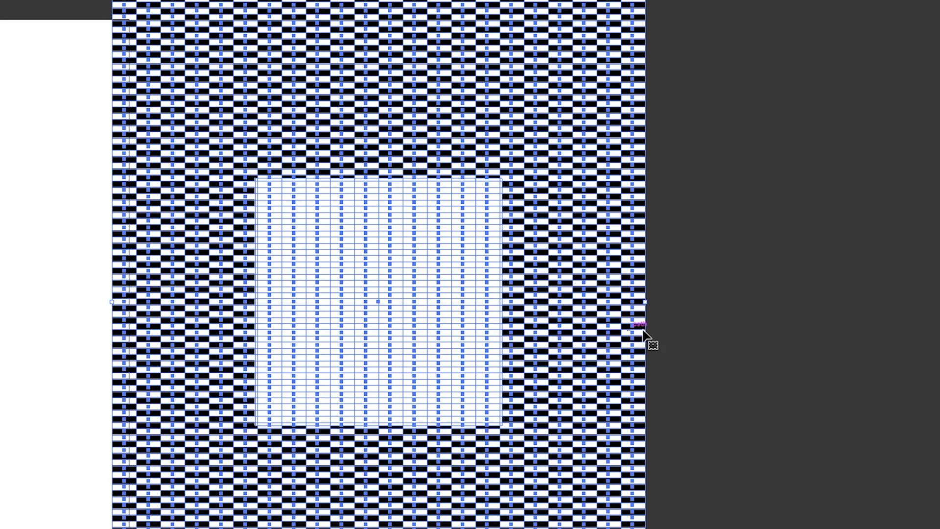
- Rotate the white 480 px square exactly 45° into a diamond
{"action": "left_click", "coordinate": [740, 335]}
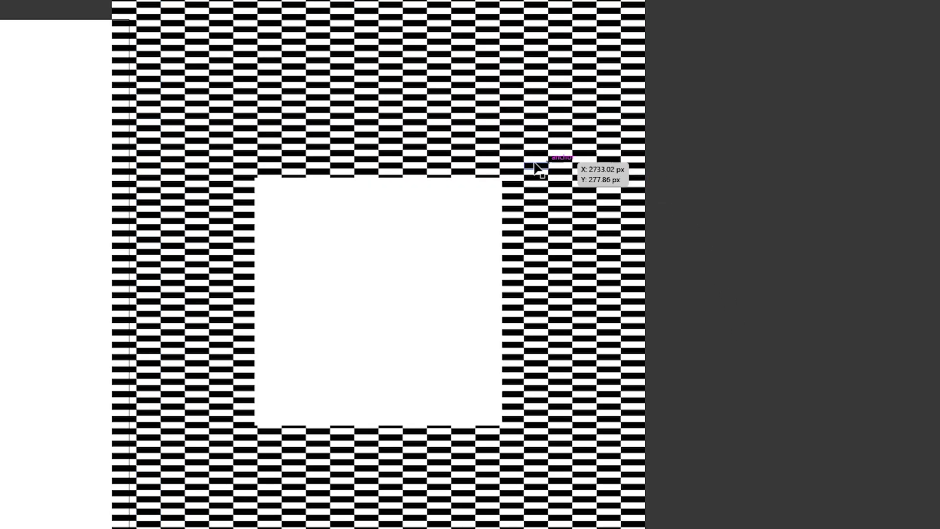
{"action": "left_click_drag", "start_coordinate": [466, 334], "coordinate": [493, 341]}
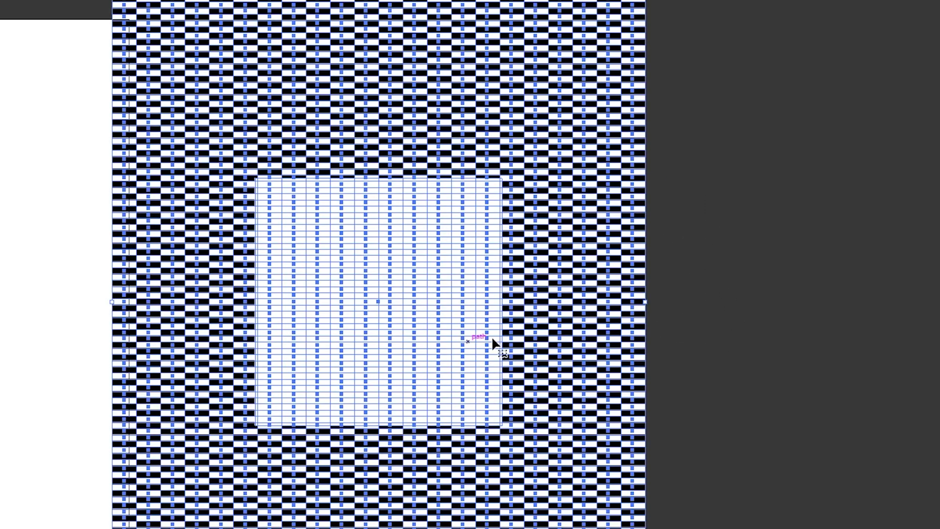
{"action": "left_click", "coordinate": [700, 317]}
{"action": "left_click", "coordinate": [436, 311]}
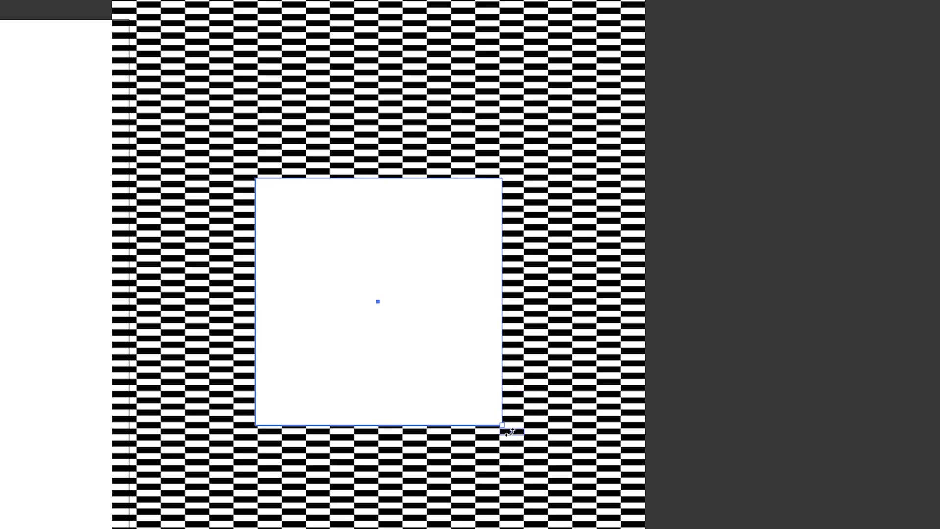
{"action": "mouse_move", "coordinate": [511, 432]}
{"action": "left_mouse_down"}
{"action": "mouse_move", "coordinate": [671, 265]}
{"action": "mouse_move", "coordinate": [680, 194]}
{"action": "mouse_move", "coordinate": [685, 203]}
{"action": "left_mouse_up"}
{"action": "key", "text": "ctrl+minus"}
{"action": "key", "text": "ctrl+minus"}
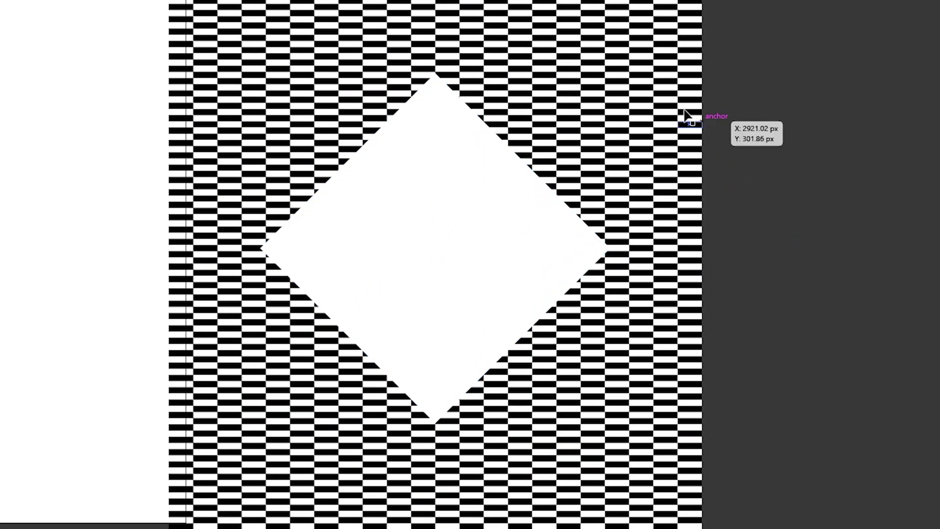
- Clip the rotated stripe pattern to the diamond with Make Clipping Mask
{"action": "left_click_drag", "start_coordinate": [742, 165], "coordinate": [427, 332]}
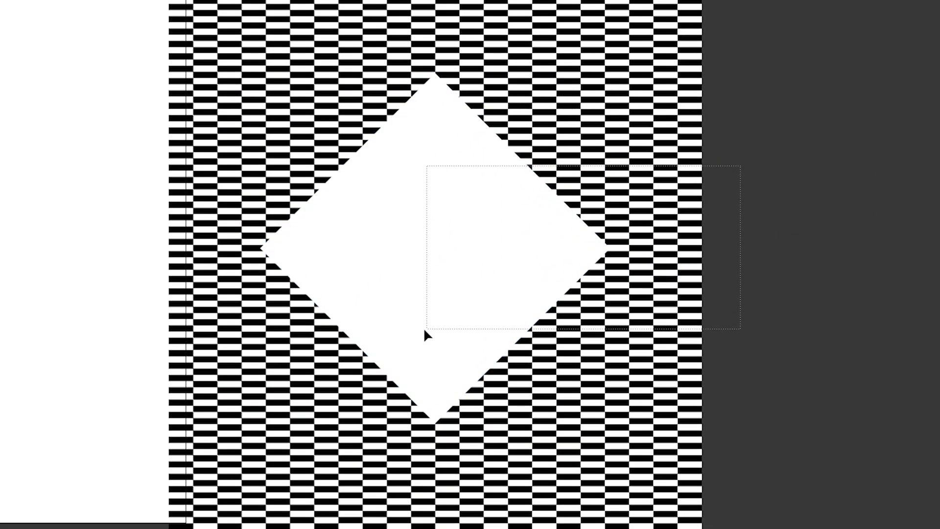
{"action": "right_click", "coordinate": [470, 201]}
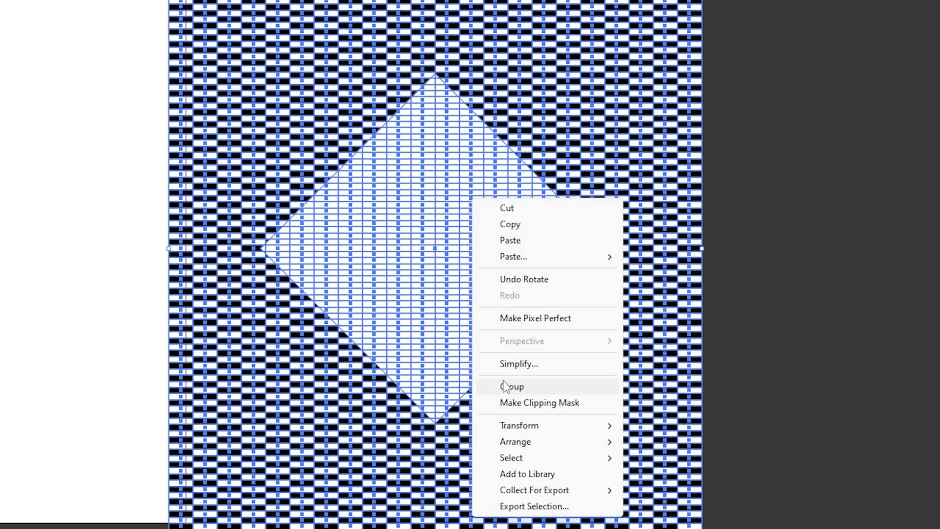
{"action": "left_click", "coordinate": [508, 405]}
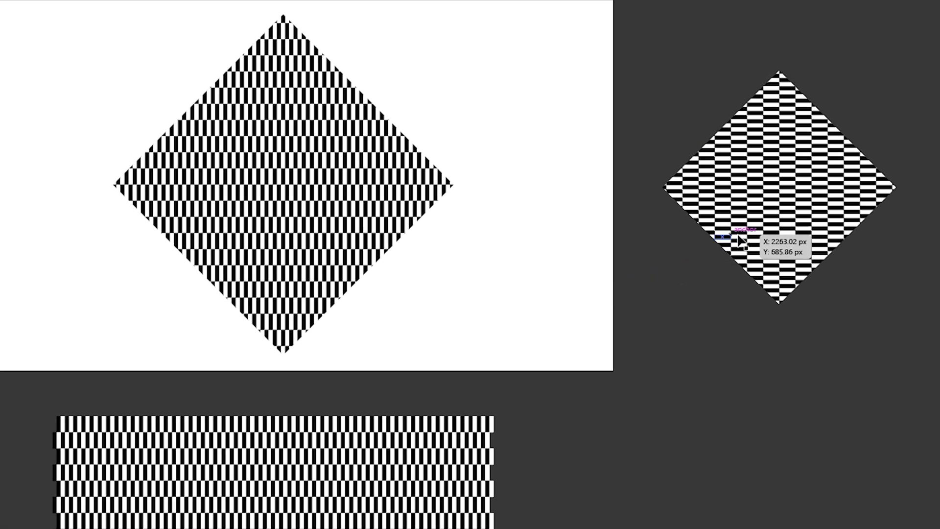
- Move the crosswise-stripe diamond onto the large diamond and centre both on the artboard
{"action": "left_click", "coordinate": [767, 224]}
{"action": "left_click_drag", "start_coordinate": [767, 225], "coordinate": [268, 239]}
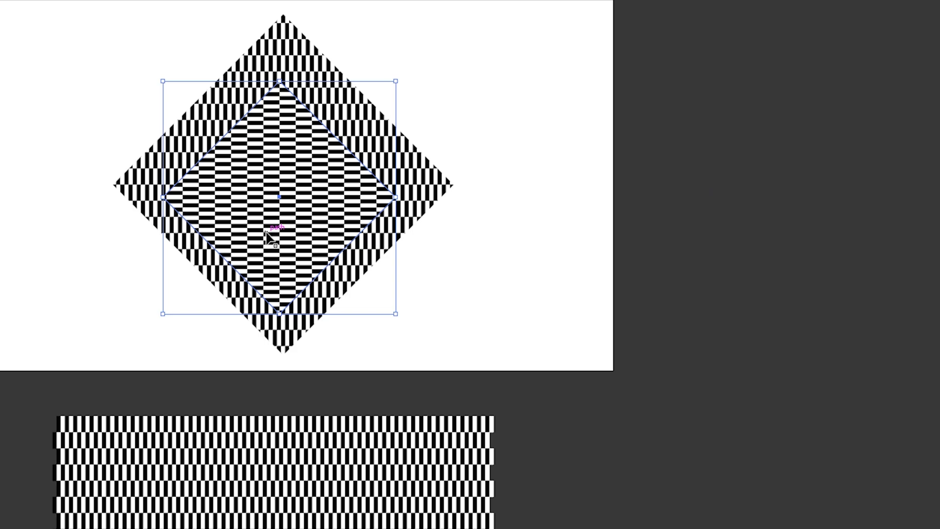
{"action": "left_click_drag", "start_coordinate": [437, 230], "coordinate": [449, 198]}
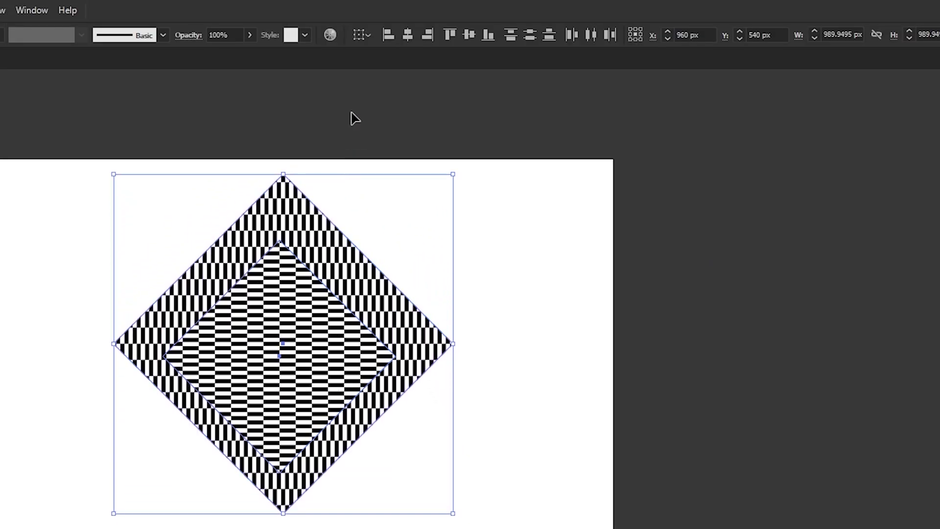
{"action": "left_click", "coordinate": [362, 34]}
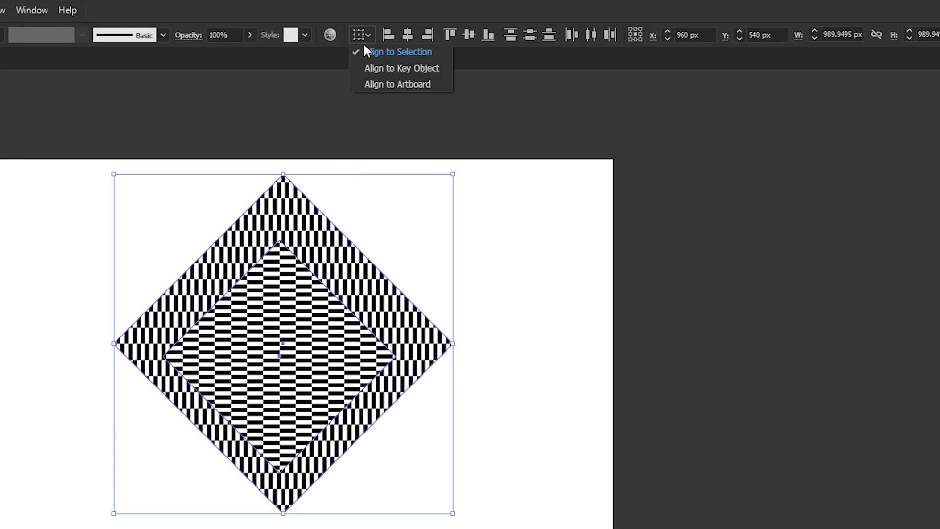
{"action": "left_click", "coordinate": [364, 87]}
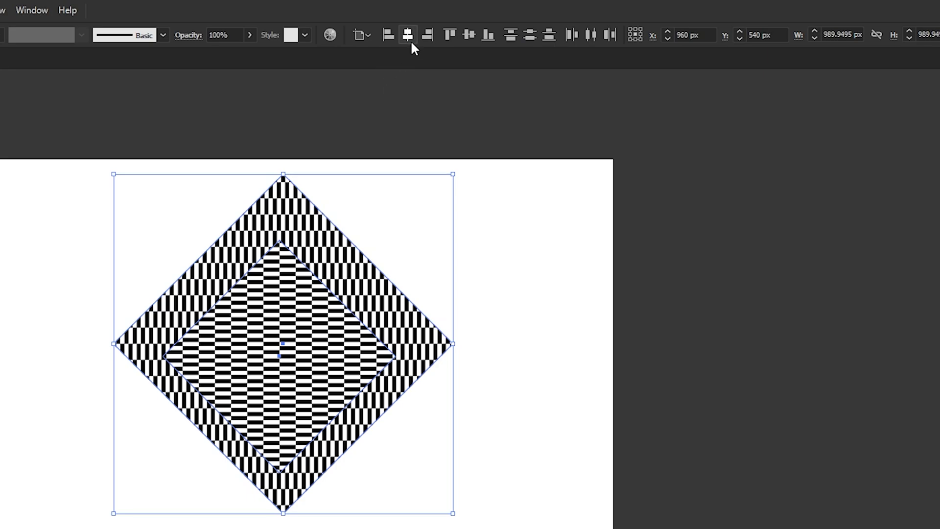
{"action": "left_click", "coordinate": [410, 38]}
{"action": "left_click", "coordinate": [471, 36]}
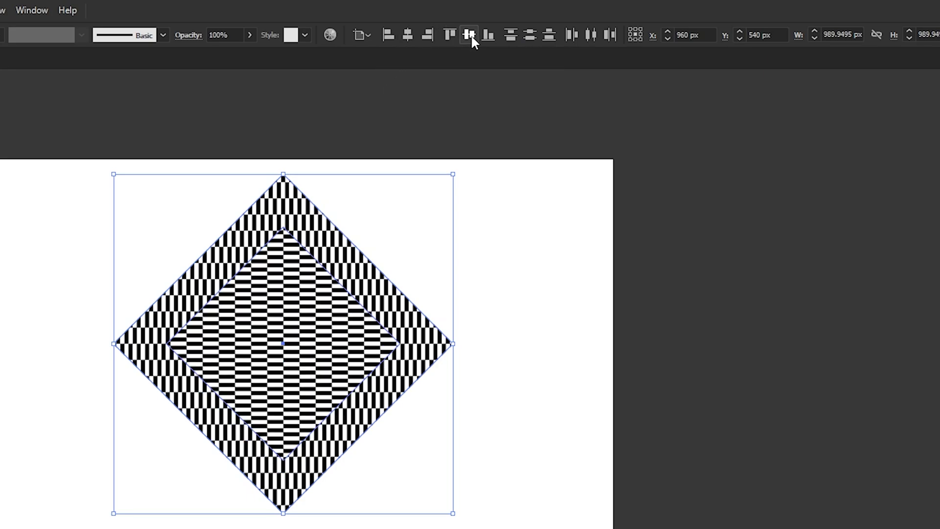
{"action": "left_click", "coordinate": [509, 248]}
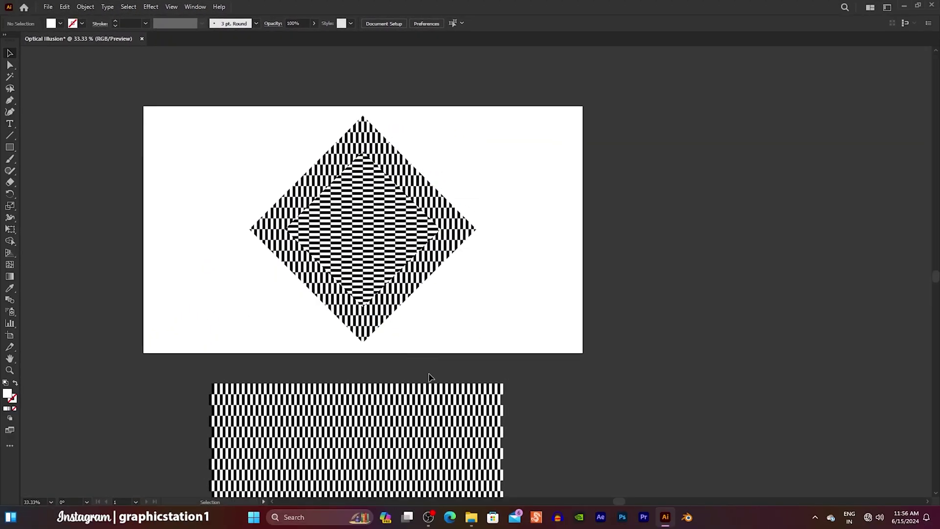
- Draw a 300 × 300 px circle with the Ellipse tool beside the lower stripe rectangle
{"action": "left_click_drag", "start_coordinate": [477, 314], "coordinate": [488, 145]}
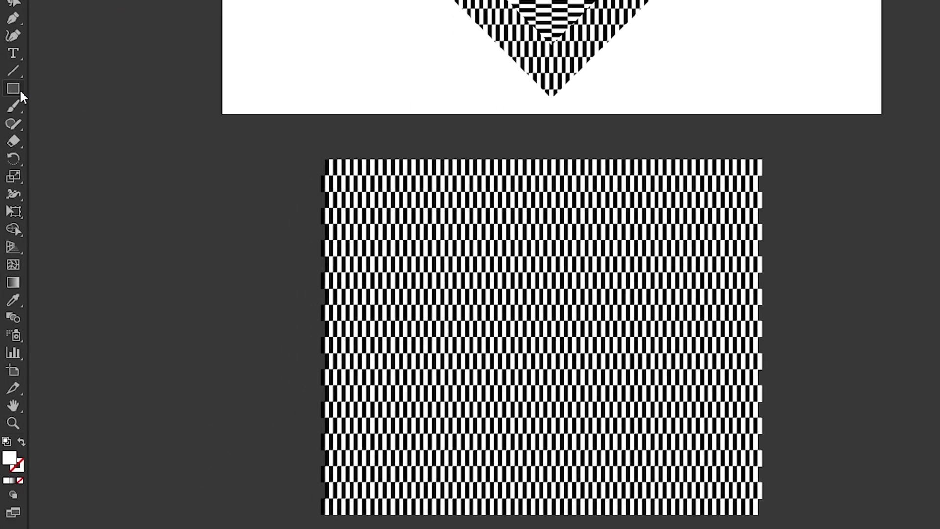
{"action": "left_click", "coordinate": [20, 89]}
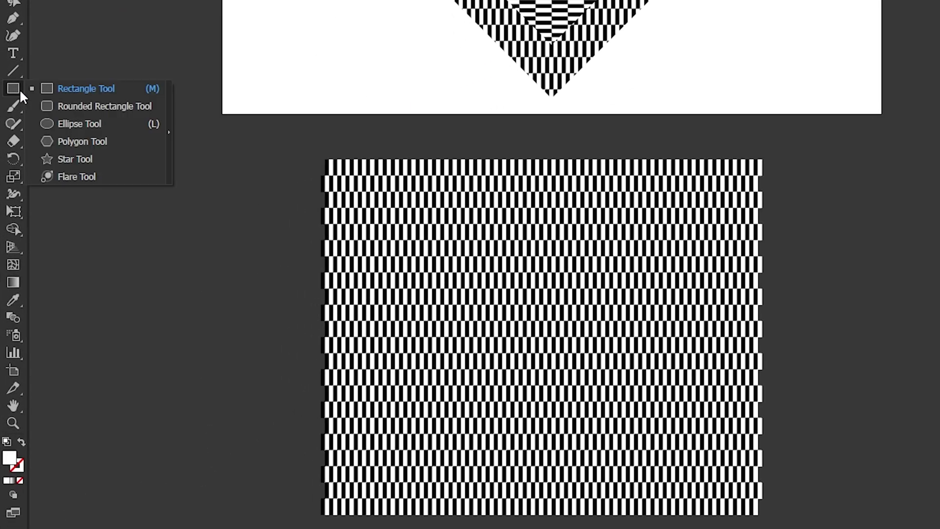
{"action": "left_click", "coordinate": [80, 124]}
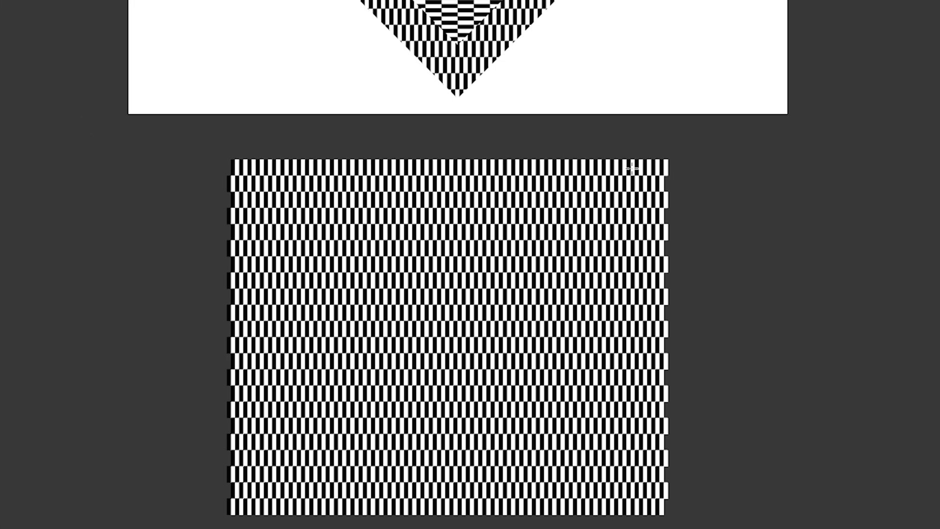
{"action": "left_click", "coordinate": [722, 185]}
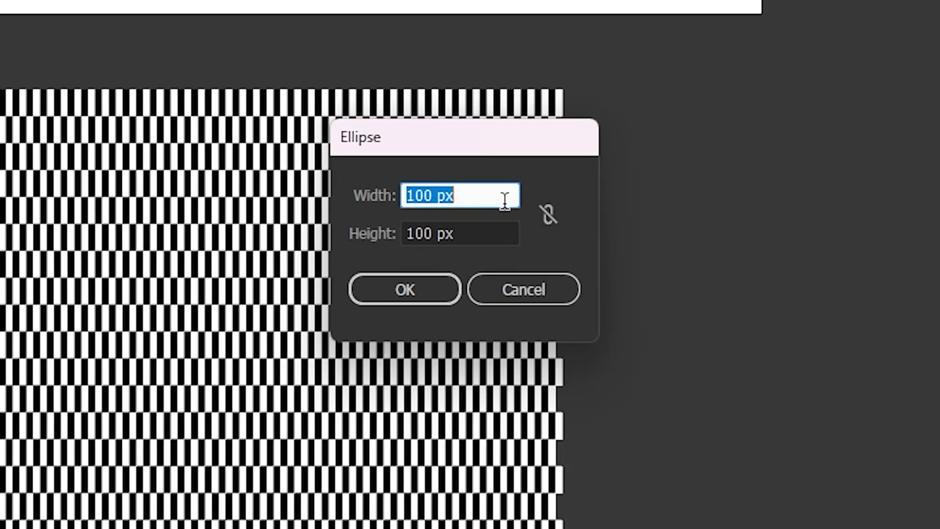
{"action": "left_click", "coordinate": [476, 204]}
{"action": "left_click", "coordinate": [360, 193]}
{"action": "type", "text": "300"}
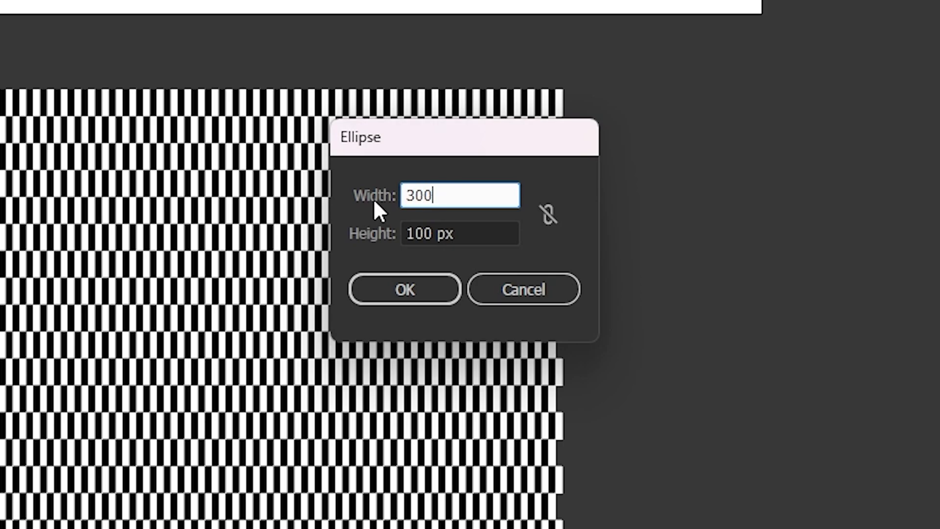
{"action": "left_click", "coordinate": [390, 233]}
{"action": "type", "text": "300"}
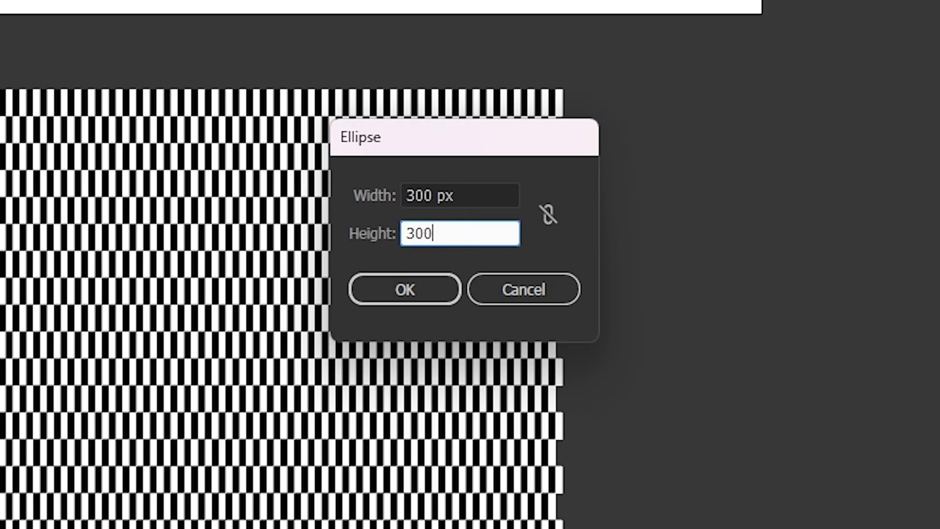
{"action": "left_click", "coordinate": [415, 286]}
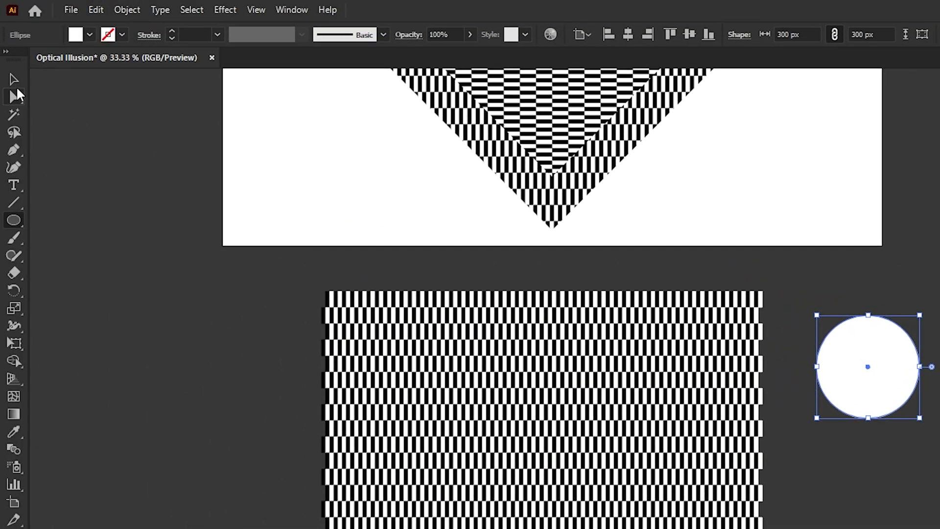
- Centre the circle on the stripe block using Align to Selection
{"action": "left_click", "coordinate": [14, 79]}
{"action": "mouse_move", "coordinate": [751, 376]}
{"action": "left_mouse_down"}
{"action": "mouse_move", "coordinate": [346, 494]}
{"action": "mouse_move", "coordinate": [350, 501]}
{"action": "left_mouse_up"}
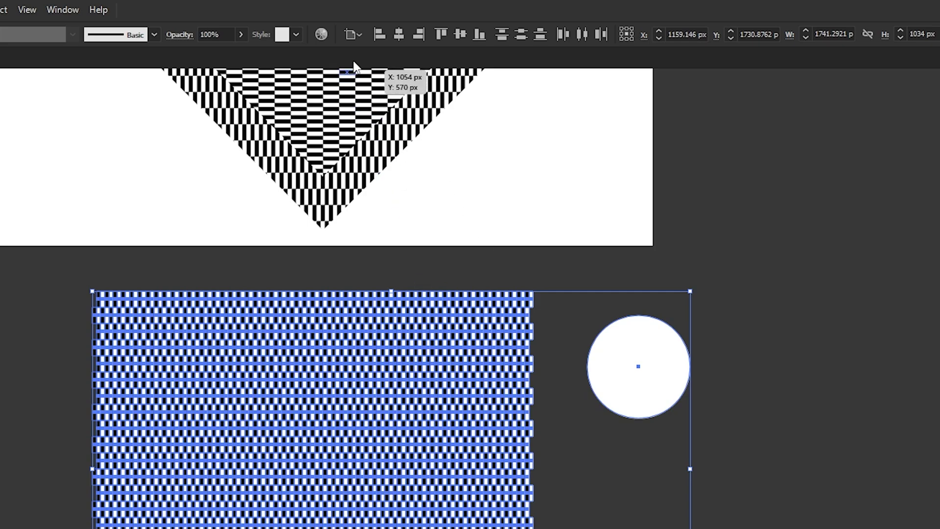
{"action": "left_click", "coordinate": [352, 34]}
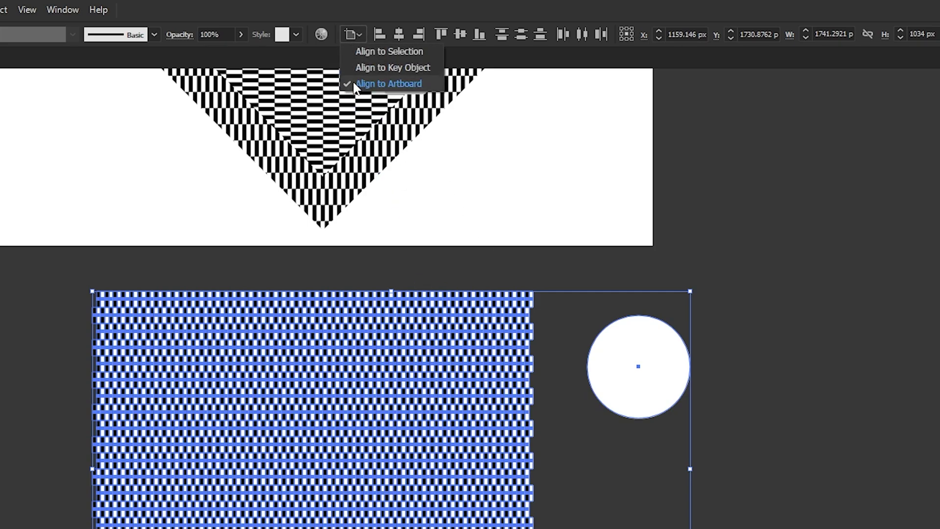
{"action": "left_click", "coordinate": [353, 52]}
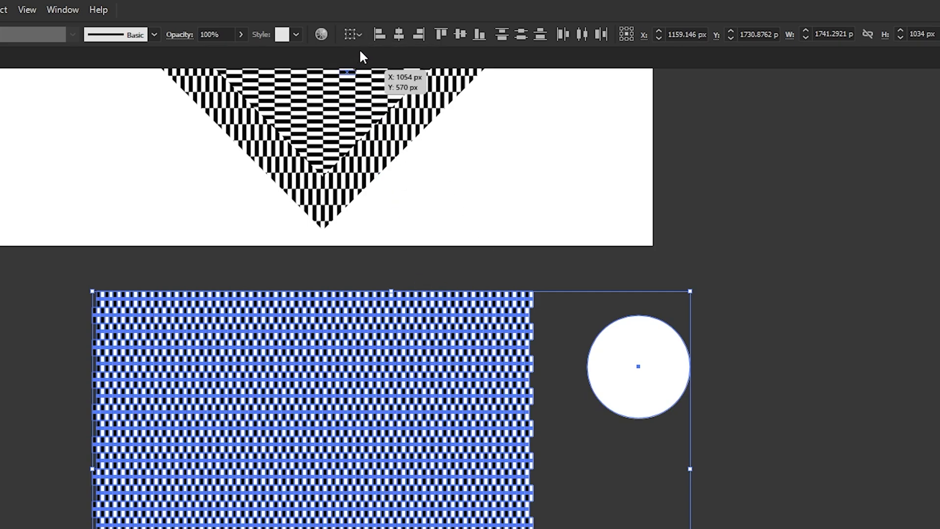
{"action": "left_click", "coordinate": [400, 34]}
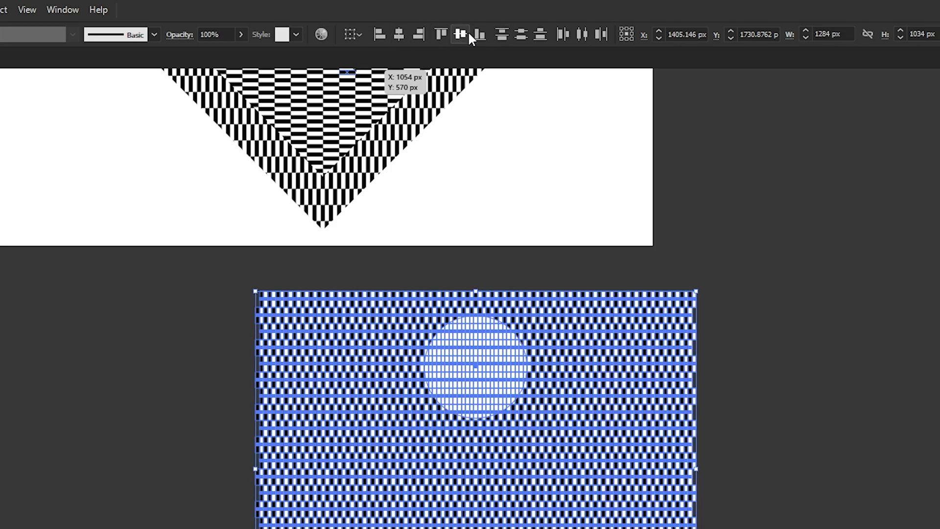
{"action": "left_click", "coordinate": [459, 35]}
- Clip the stripe block to the circle with Make Clipping Mask
{"action": "left_click", "coordinate": [801, 343]}
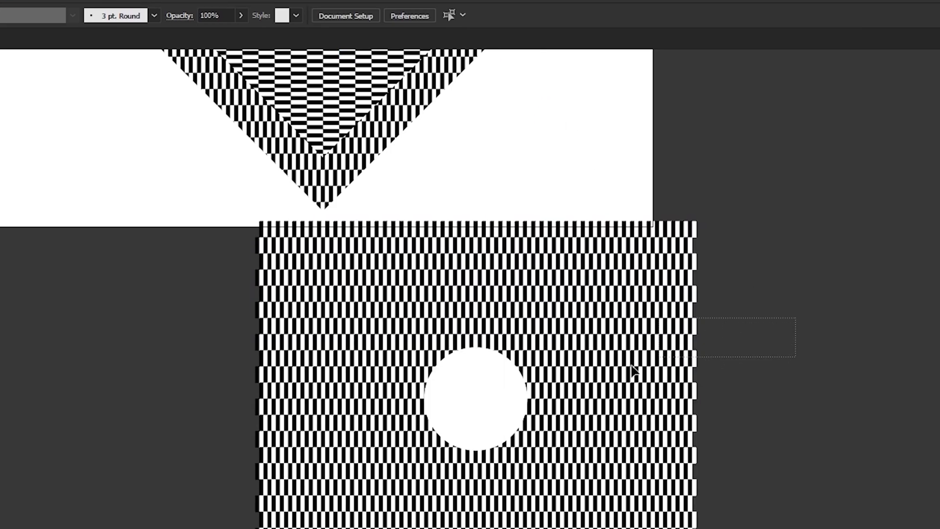
{"action": "right_click", "coordinate": [470, 284]}
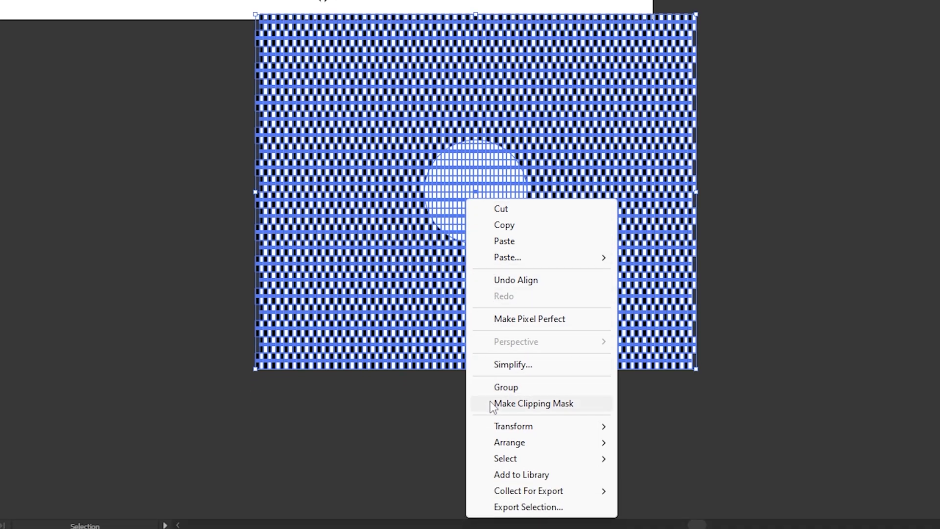
{"action": "left_click", "coordinate": [492, 404]}
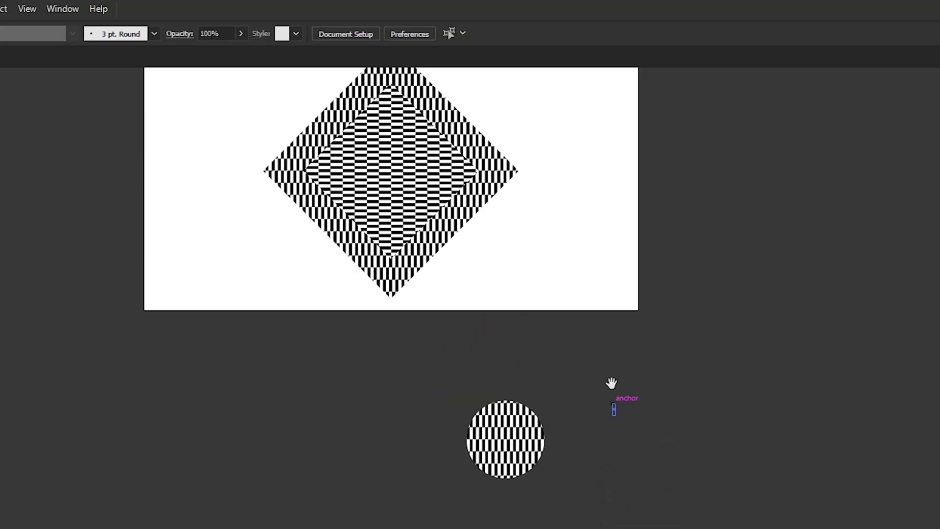
- Move the striped circle onto the diamonds and centre everything on the artboard
{"action": "mouse_move", "coordinate": [493, 451]}
{"action": "left_mouse_down"}
{"action": "mouse_move", "coordinate": [491, 429]}
{"action": "mouse_move", "coordinate": [378, 172]}
{"action": "left_mouse_up"}
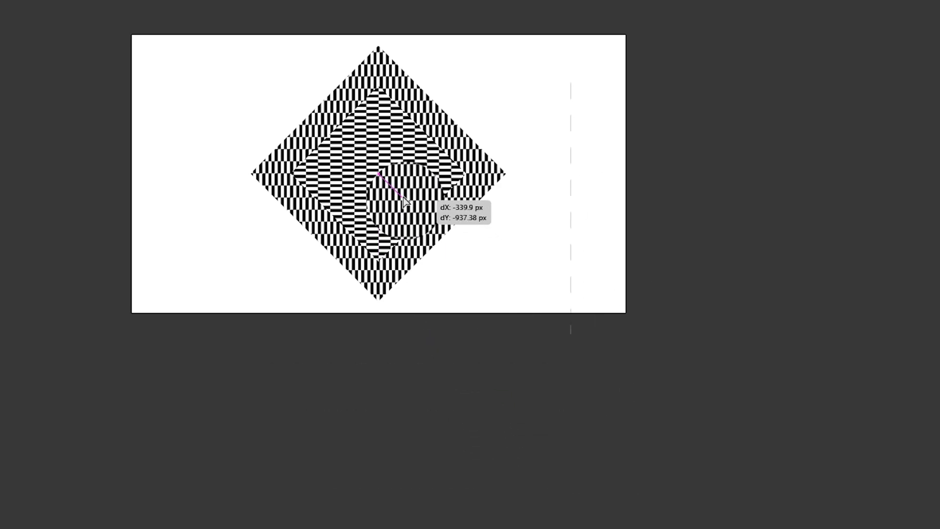
{"action": "scroll", "coordinate": [346, 283], "scroll_direction": "up", "scroll_amount": 1}
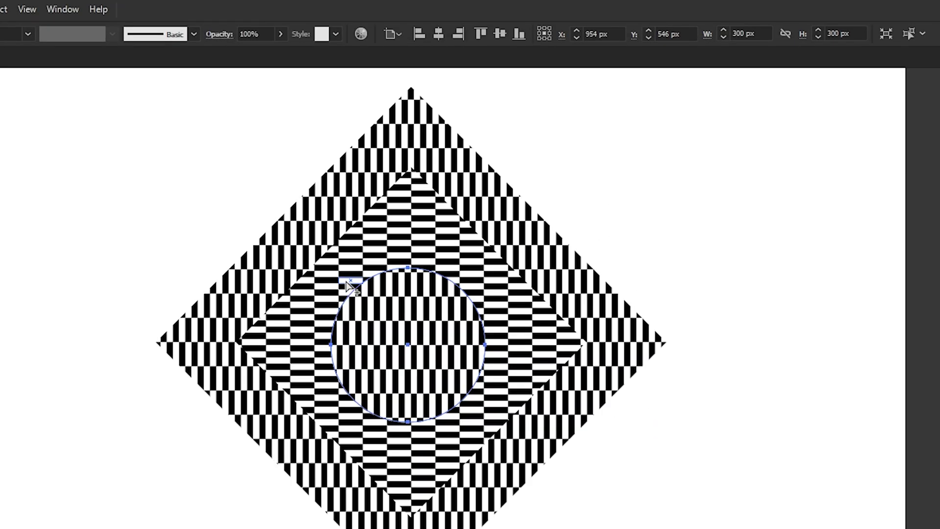
{"action": "left_click_drag", "start_coordinate": [506, 361], "coordinate": [661, 453]}
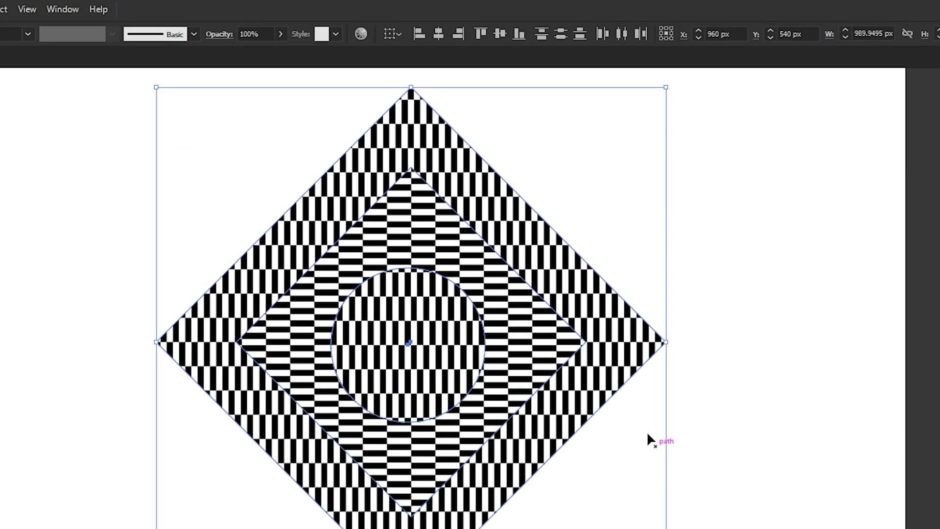
{"action": "left_click", "coordinate": [399, 33]}
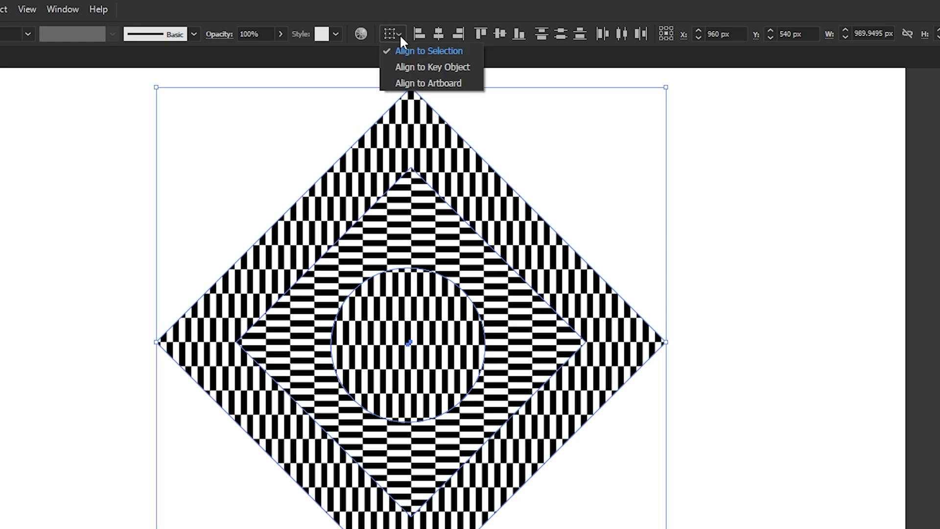
{"action": "left_click", "coordinate": [402, 83]}
{"action": "left_click", "coordinate": [440, 43]}
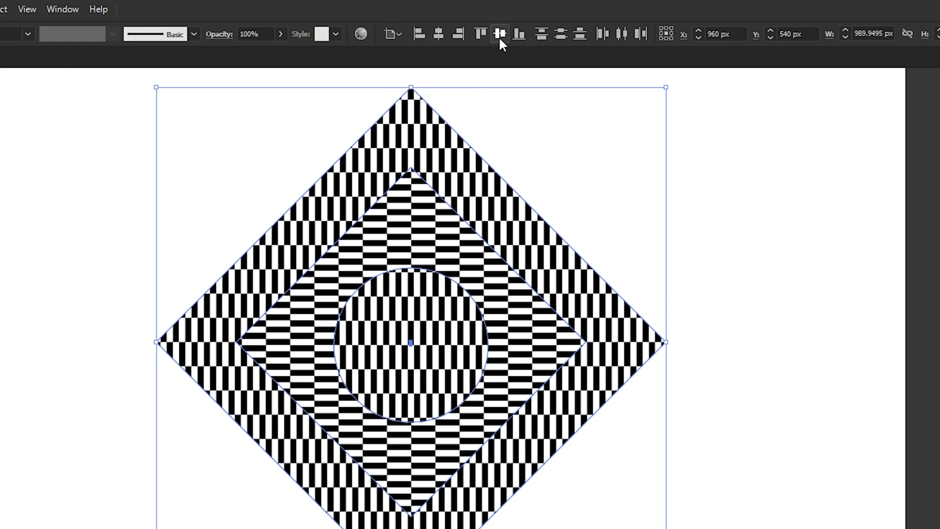
{"action": "left_click", "coordinate": [500, 35]}
- Fit the whole artboard in the window and deselect the artwork
{"action": "key", "text": "space"}
{"action": "left_click_drag", "start_coordinate": [767, 210], "coordinate": [810, 252]}
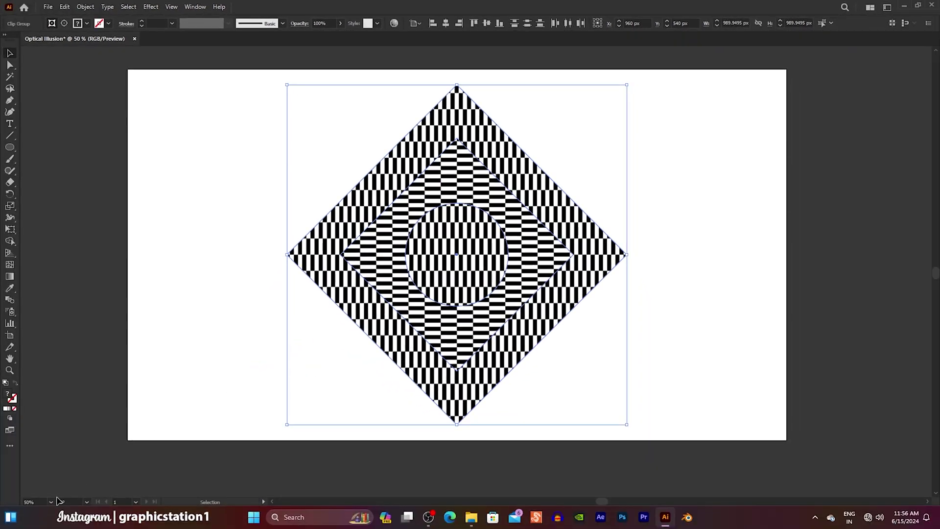
{"action": "left_click", "coordinate": [51, 500]}
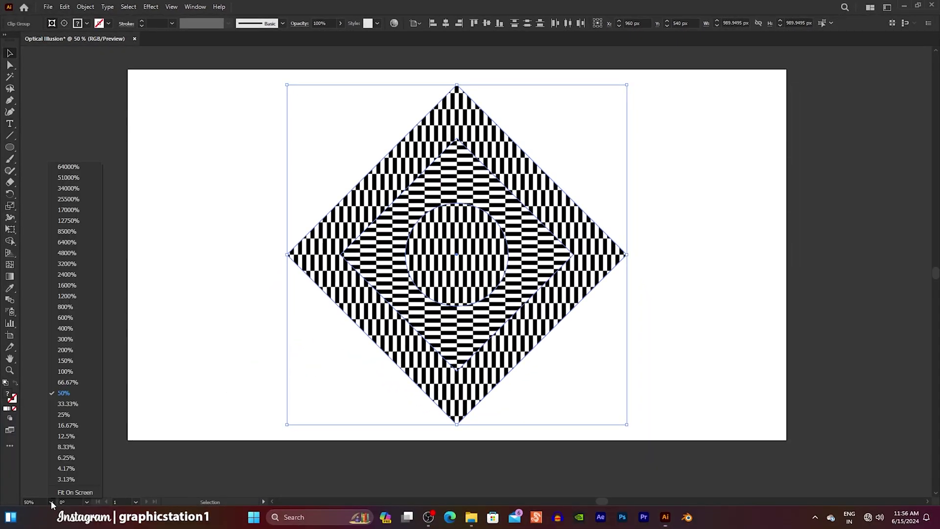
{"action": "left_click", "coordinate": [78, 491]}
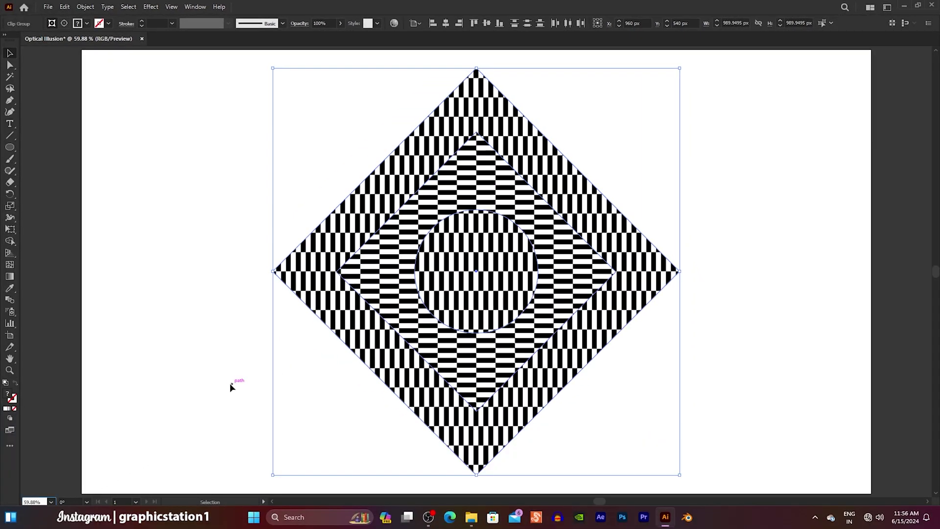
{"action": "left_click", "coordinate": [230, 384]}
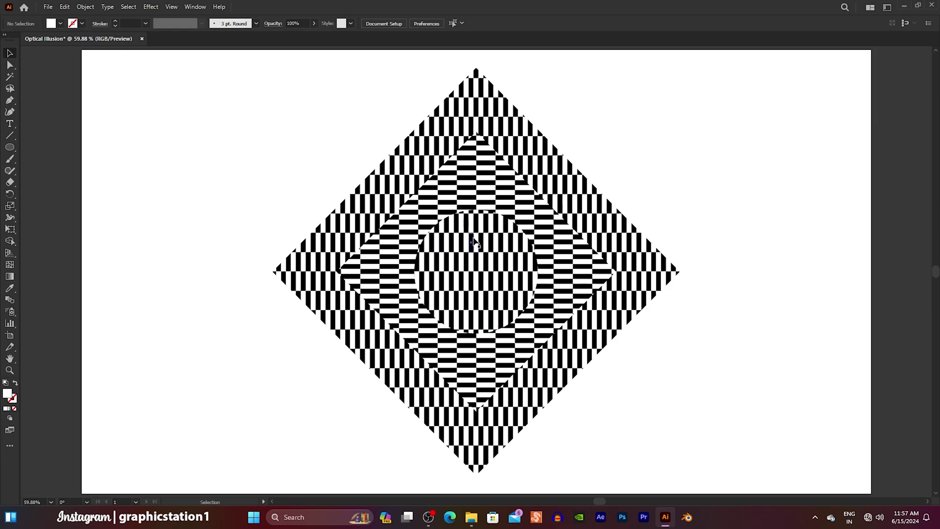
- Shrink the central circle's clipping shape from 300 px to about 282 px in isolation mode
{"action": "scroll", "coordinate": [471, 241], "scroll_direction": "up", "scroll_amount": 3}
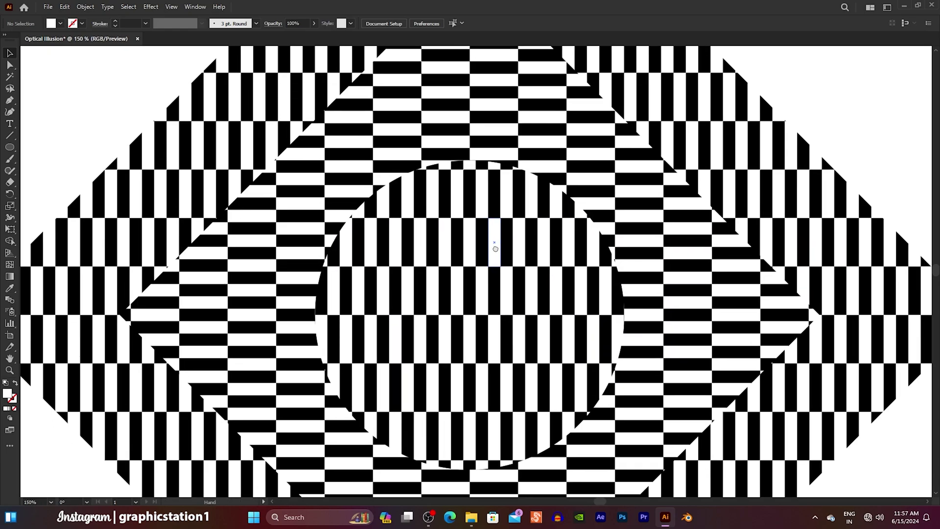
{"action": "left_click", "coordinate": [480, 151]}
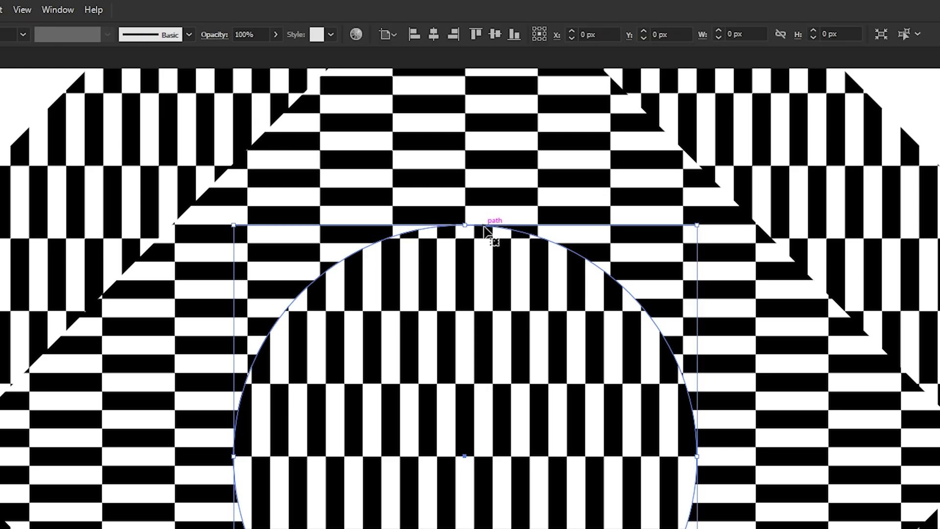
{"action": "left_click", "coordinate": [884, 37]}
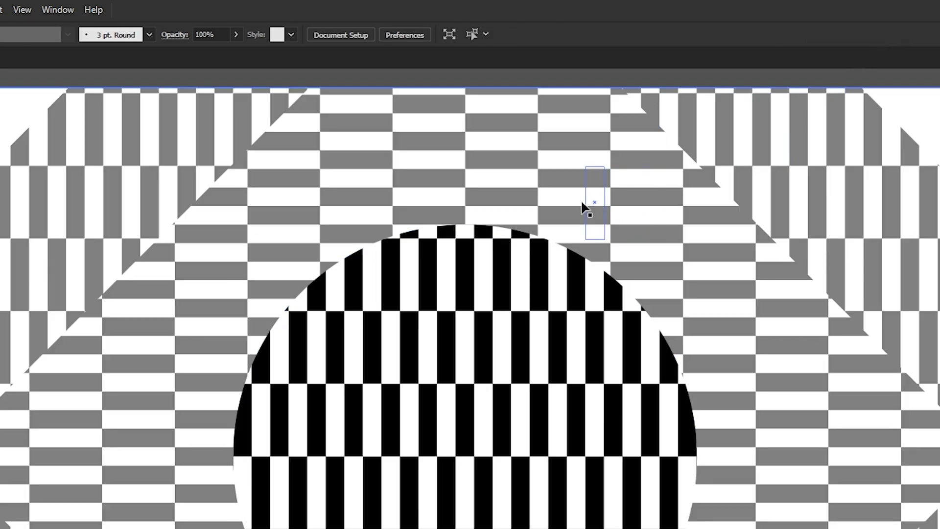
{"action": "left_click", "coordinate": [528, 236]}
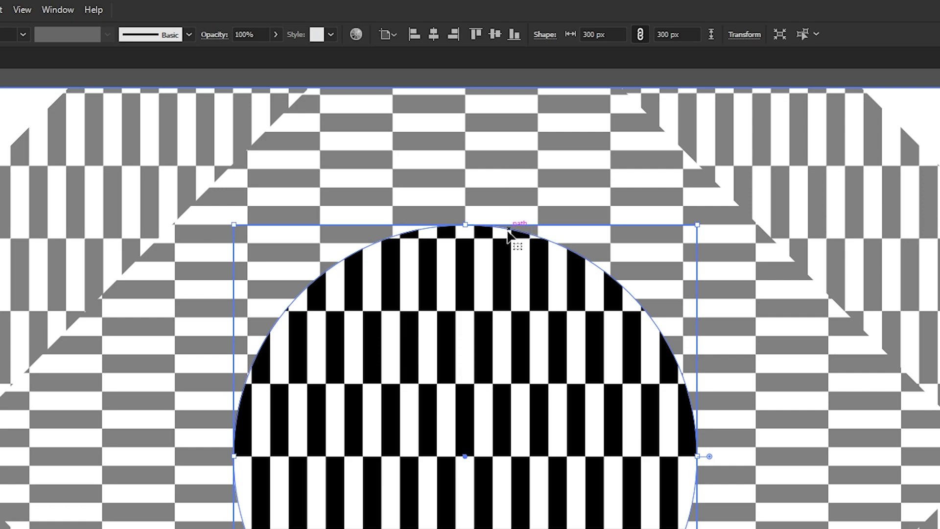
{"action": "left_click_drag", "start_coordinate": [468, 225], "coordinate": [466, 240]}
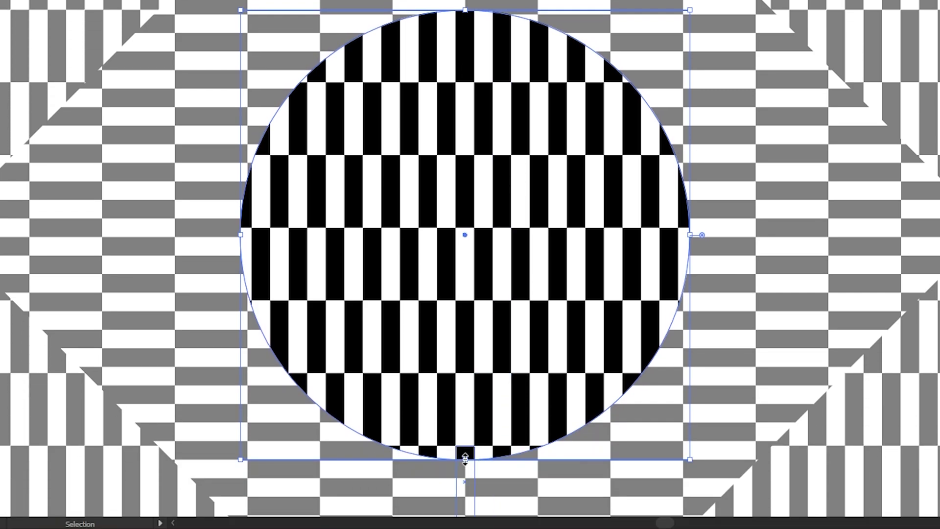
{"action": "left_click_drag", "start_coordinate": [466, 458], "coordinate": [465, 448]}
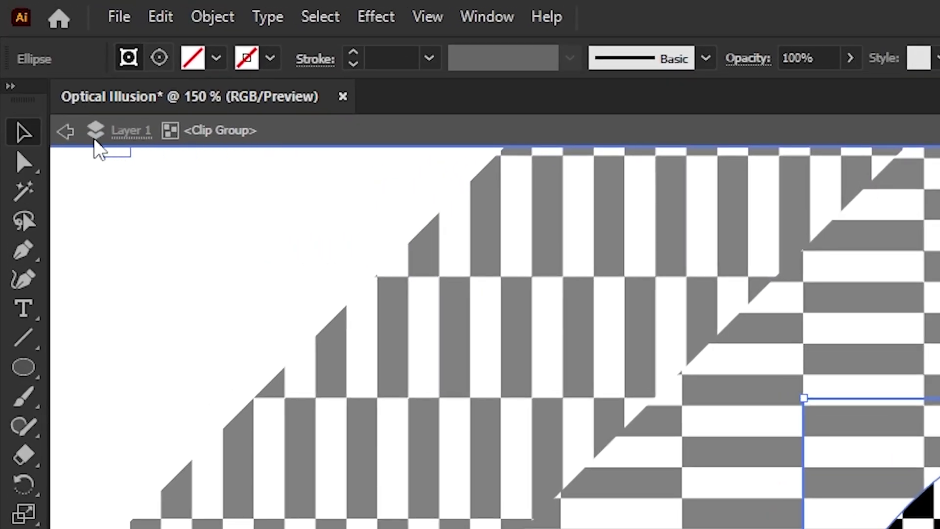
{"action": "left_click", "coordinate": [67, 129]}
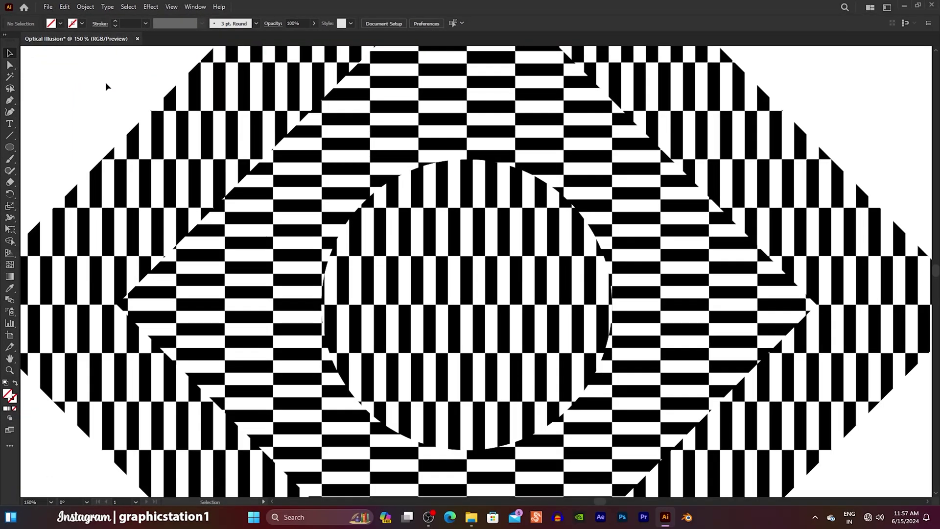
{"action": "left_click", "coordinate": [51, 502]}
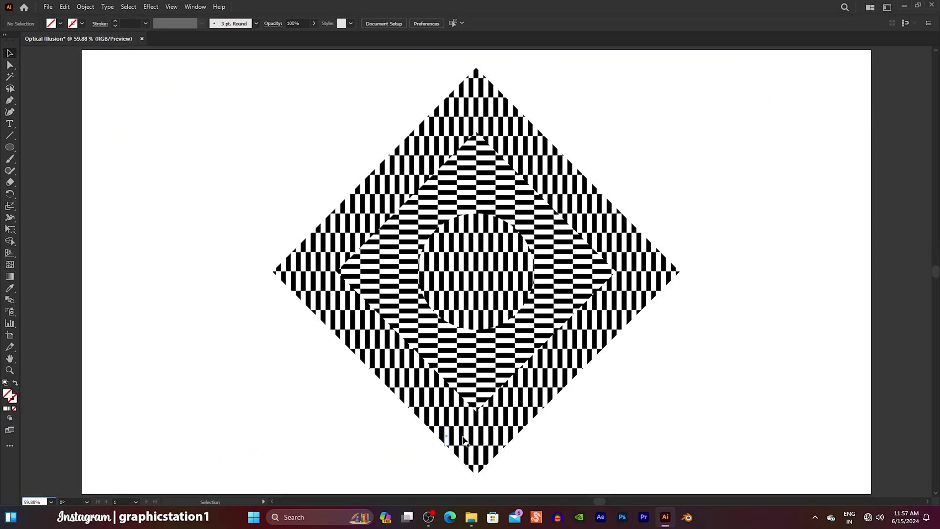
{"action": "left_click", "coordinate": [787, 367]}
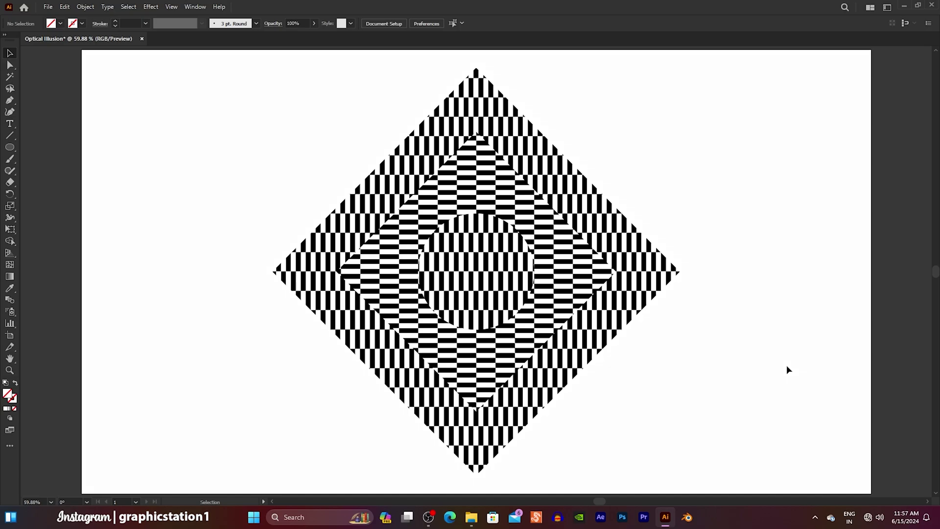